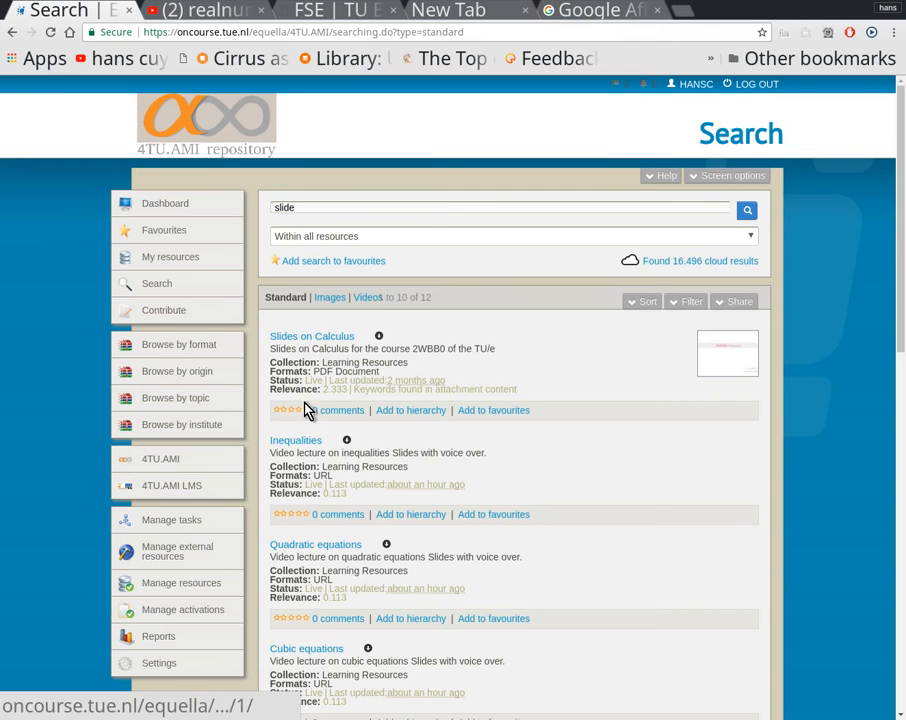
Step: Examine the metadata of the Slides on Calculus resource and view its attached en-college.pdf
click(336, 338)
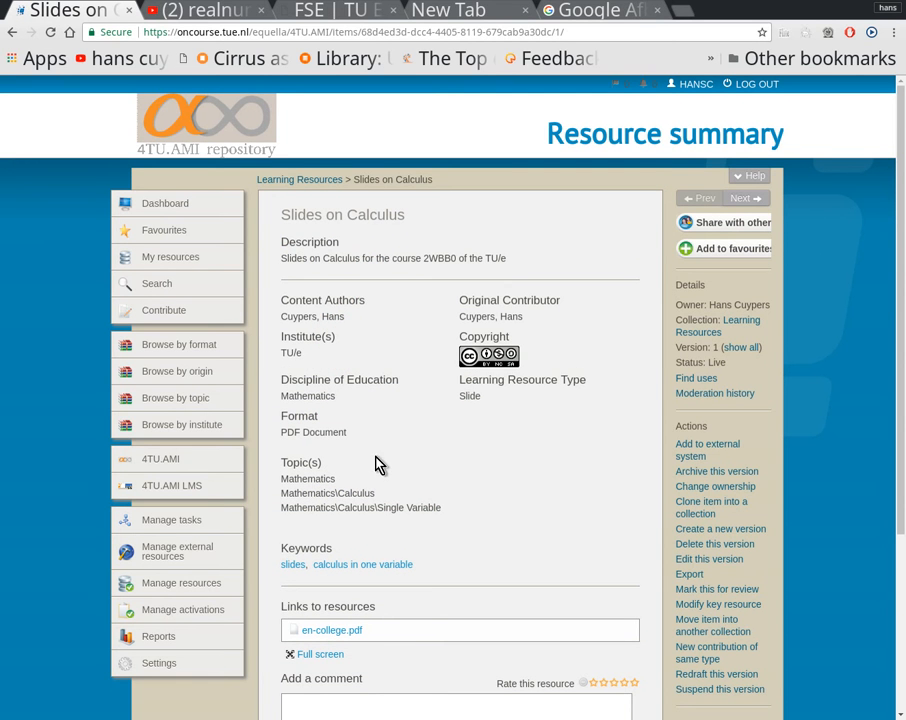
click(290, 352)
click(298, 422)
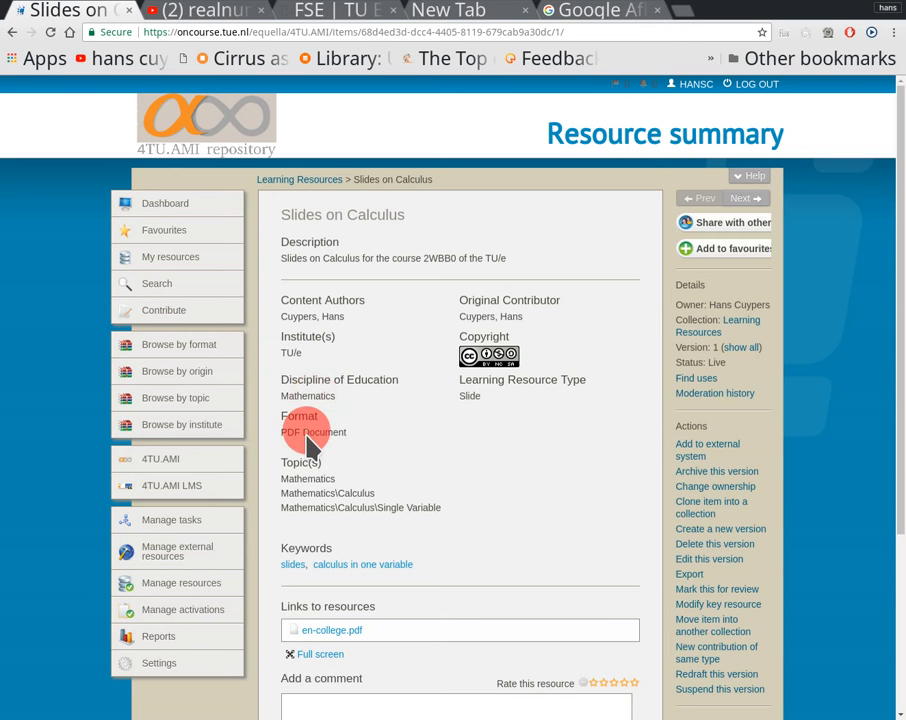
click(308, 493)
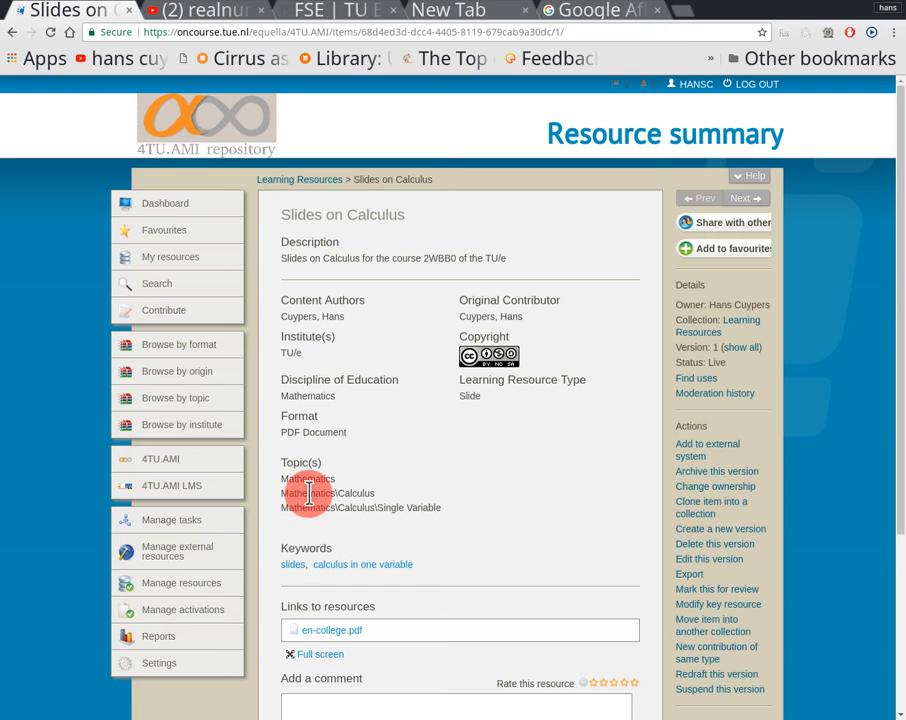
click(469, 395)
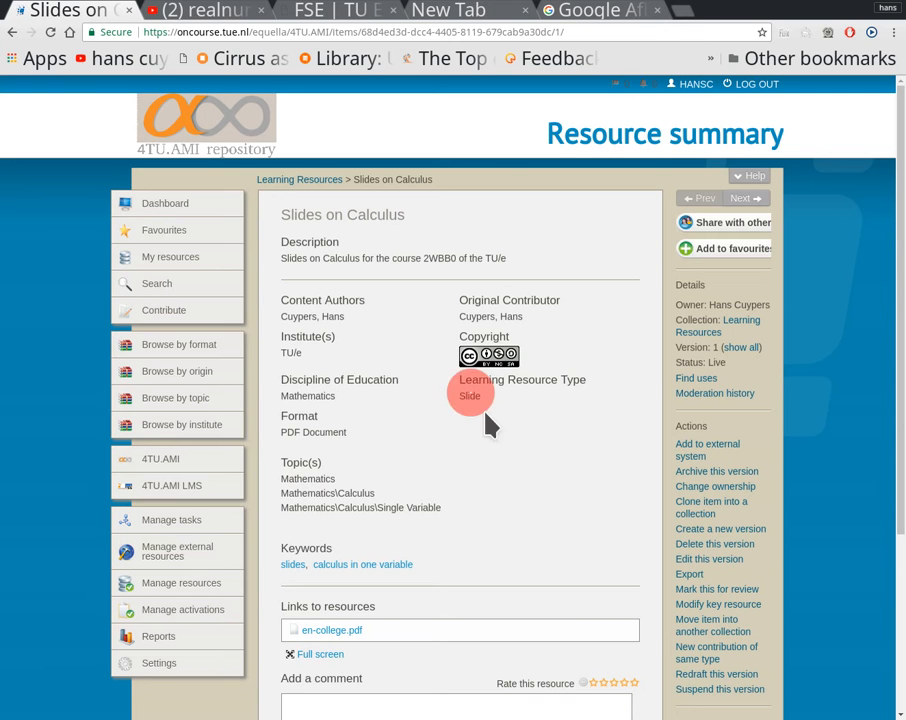
click(497, 316)
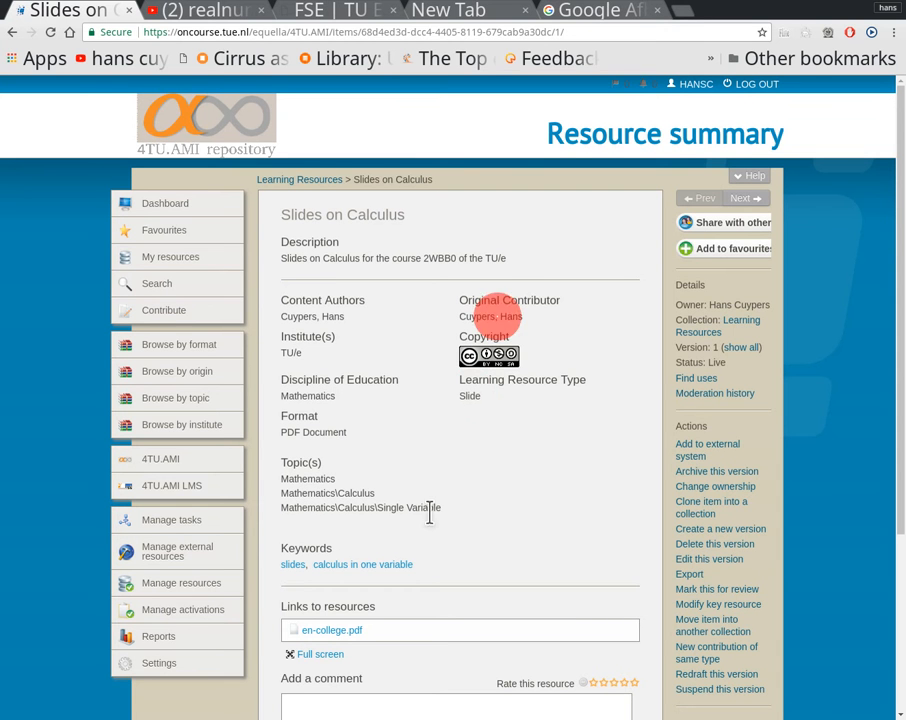
click(335, 632)
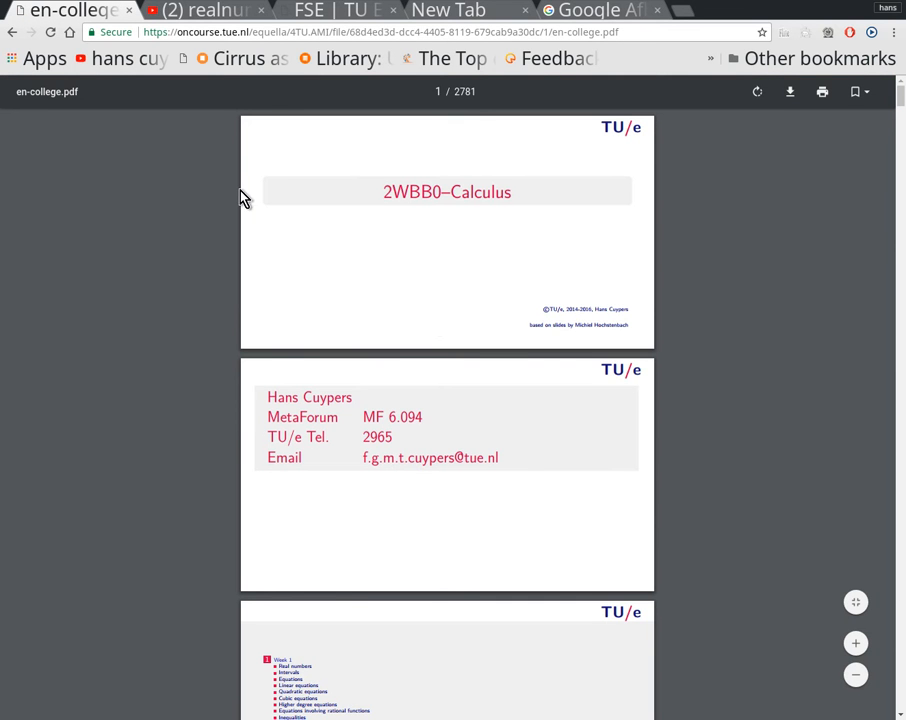
click(12, 38)
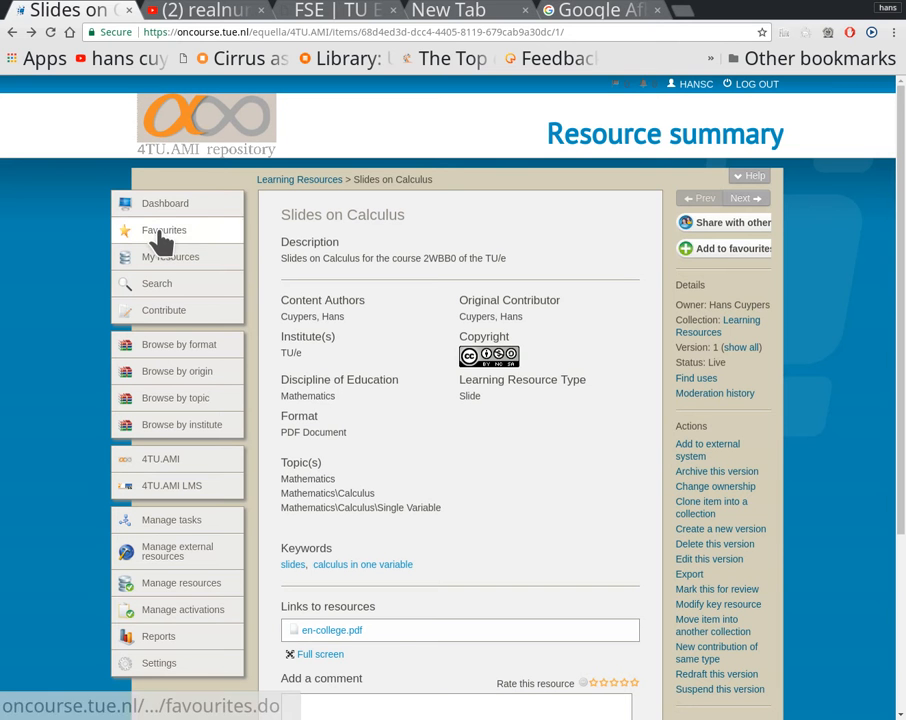
Step: Search all resources in the repository for "exam"
click(166, 285)
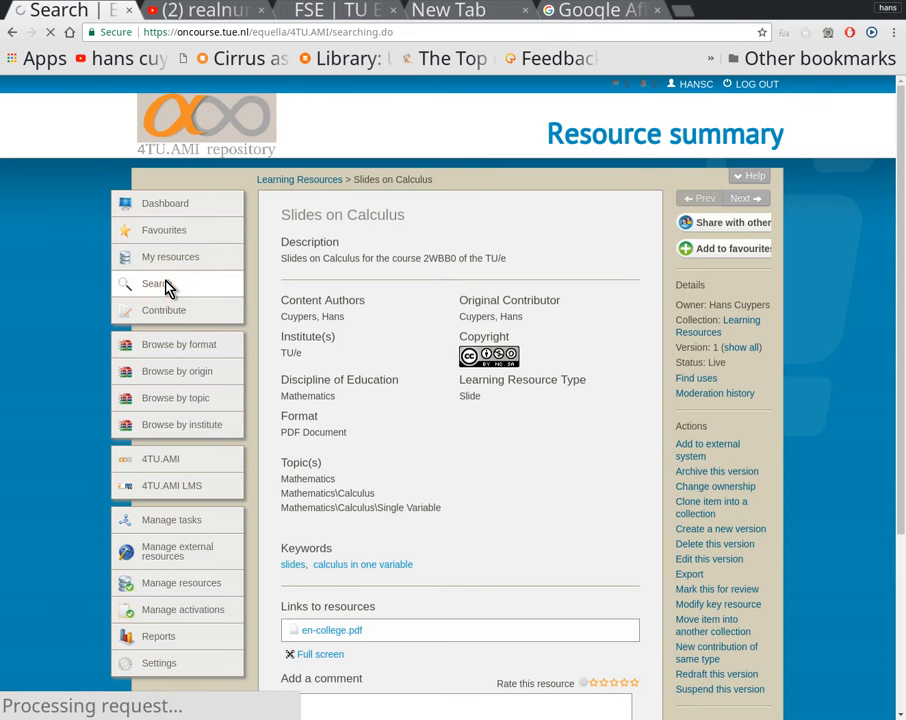
click(298, 207)
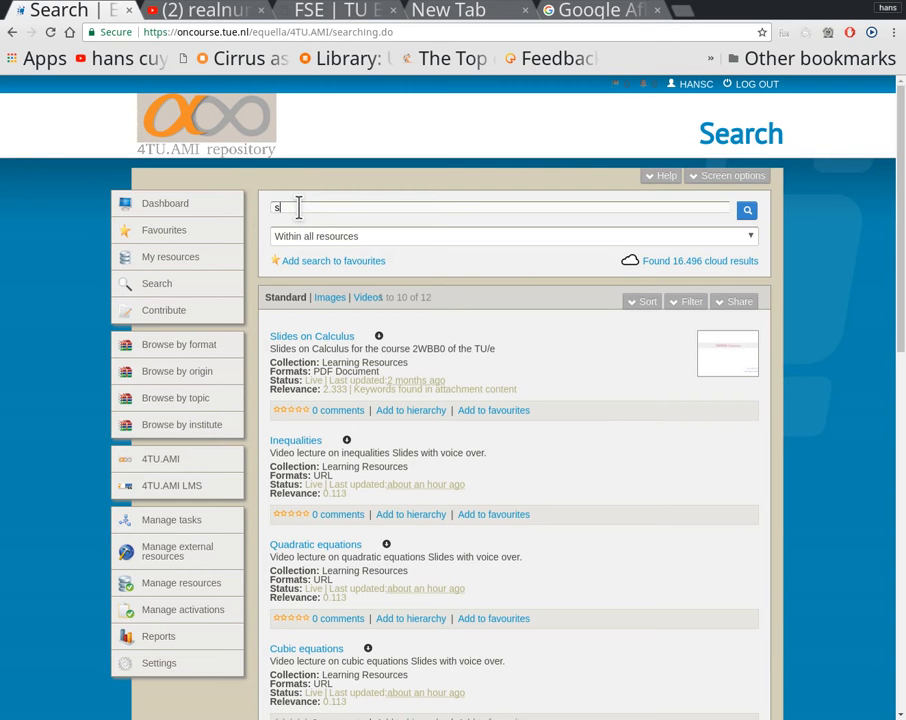
key(BackSpace)
text(exam)
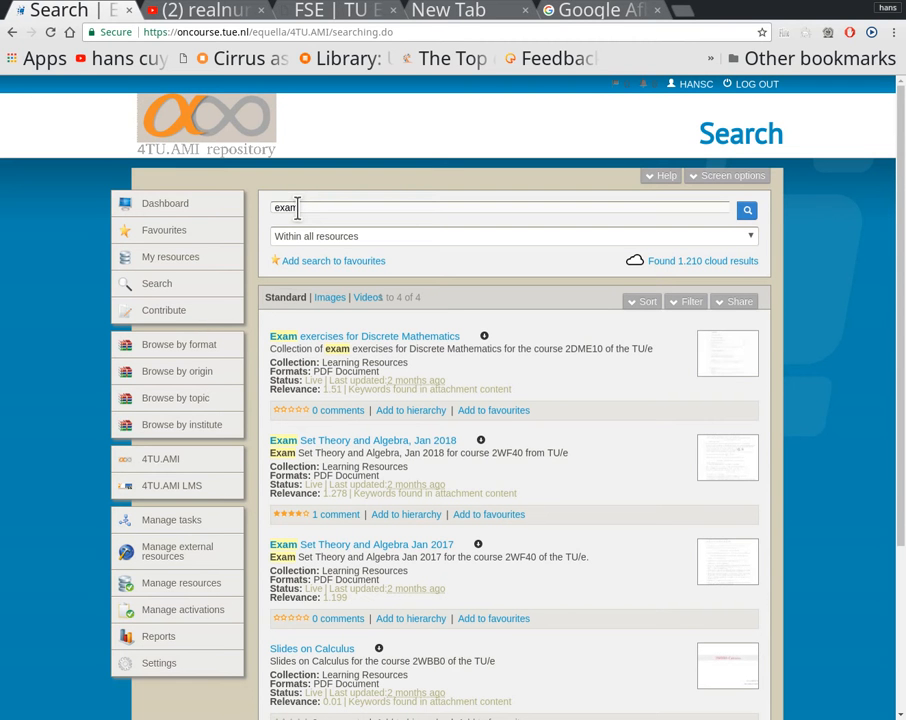
Step: Start a Learning Resources contribution for Files, URLs, YouTube and agree to the declaration that the objects were entirely created by the contributor
click(175, 316)
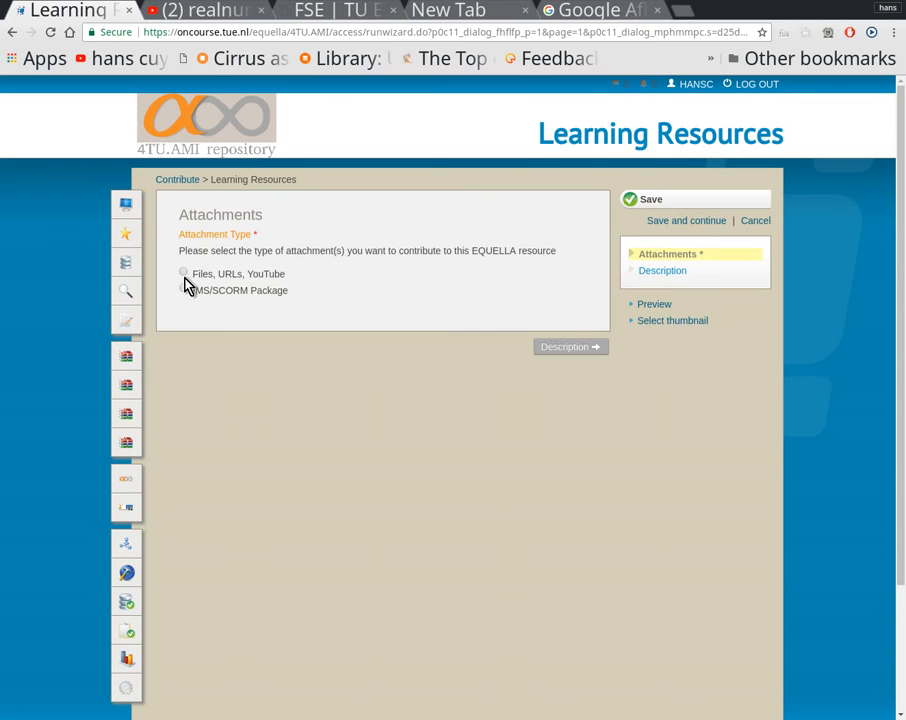
click(183, 274)
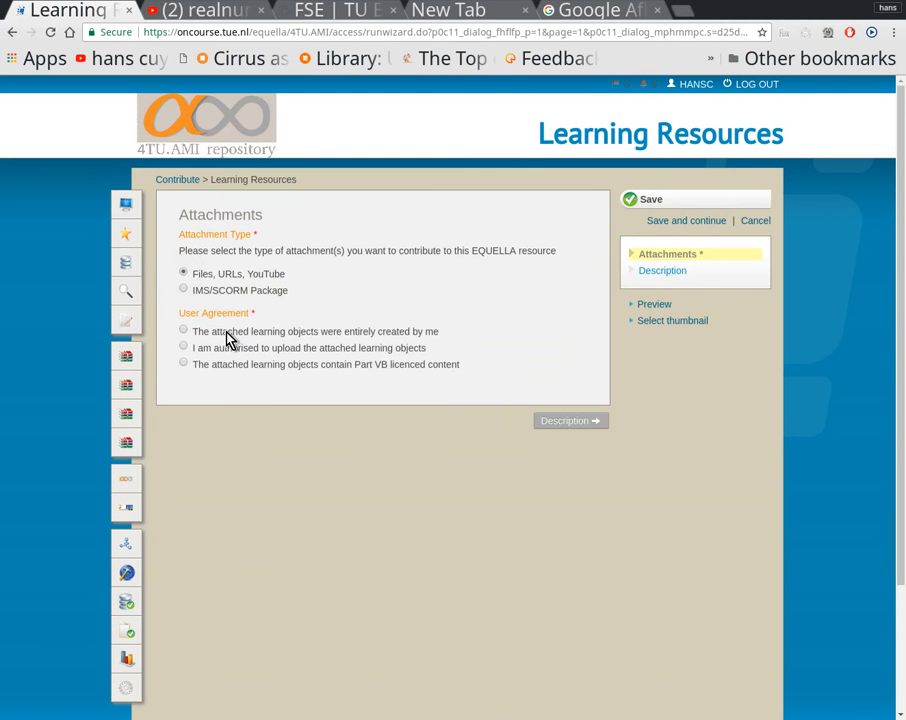
click(183, 330)
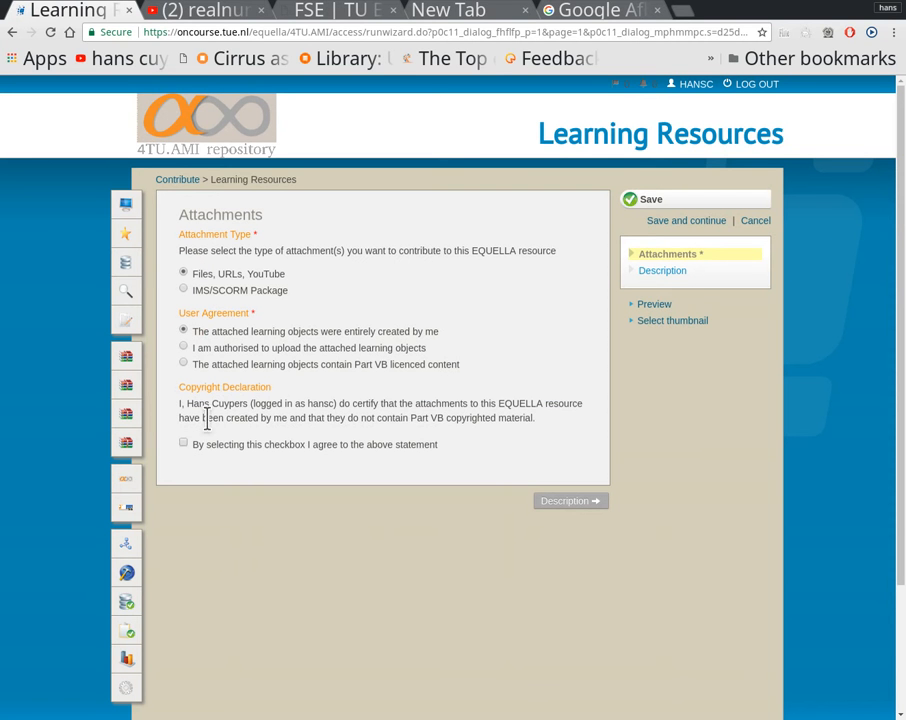
click(229, 383)
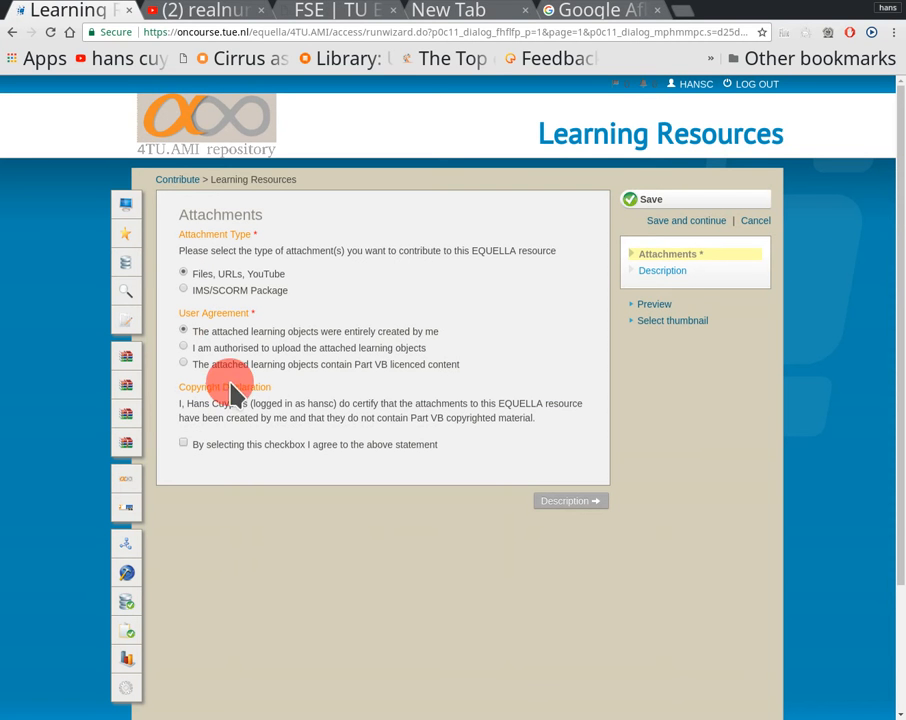
click(183, 445)
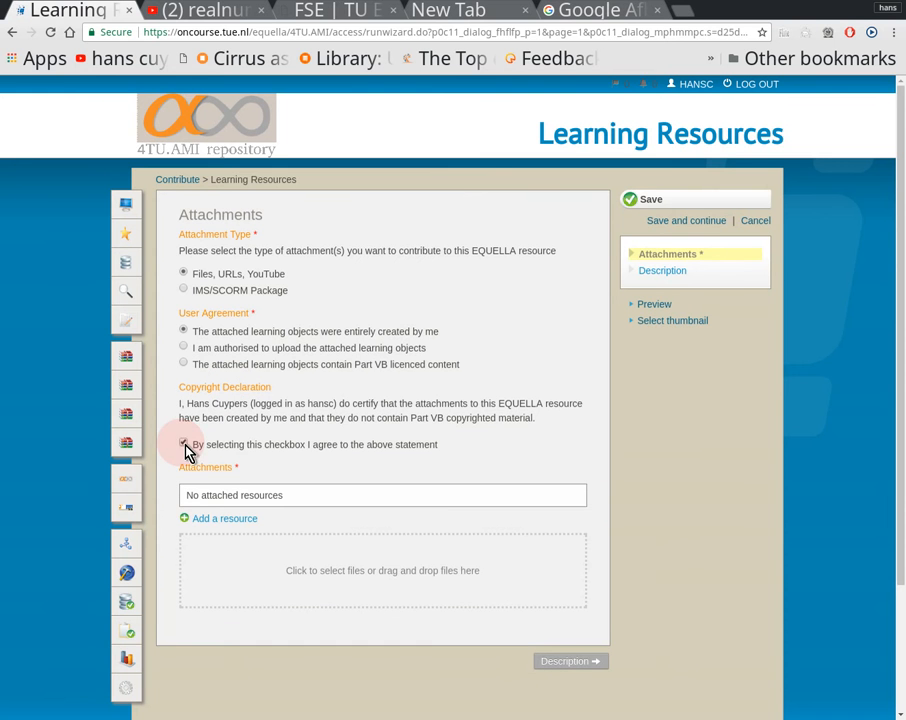
Step: Begin adding an attachment to the contribution with URL as the resource type
click(238, 520)
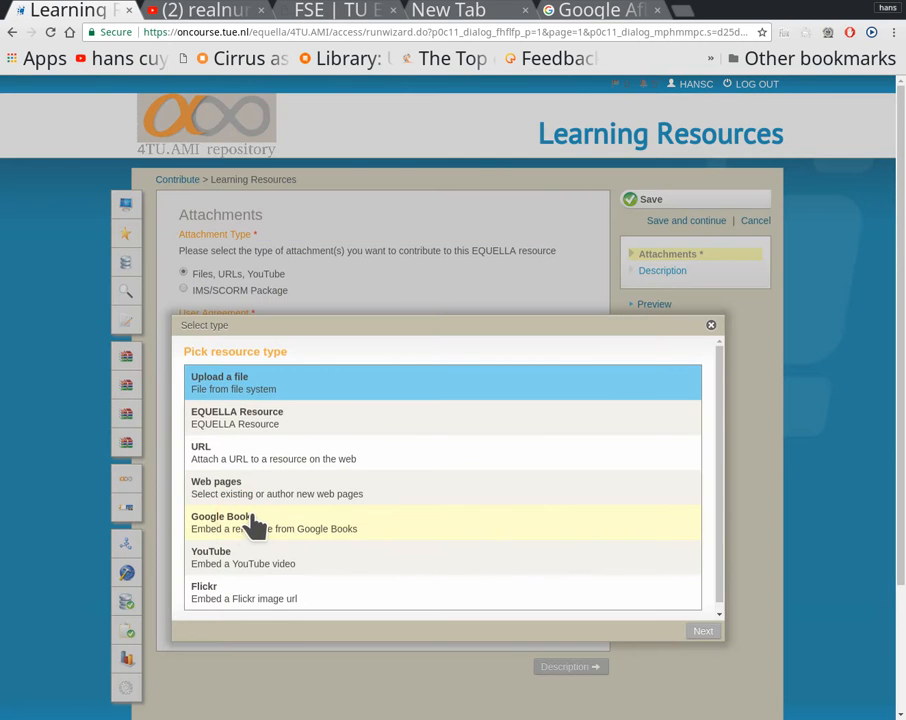
click(250, 463)
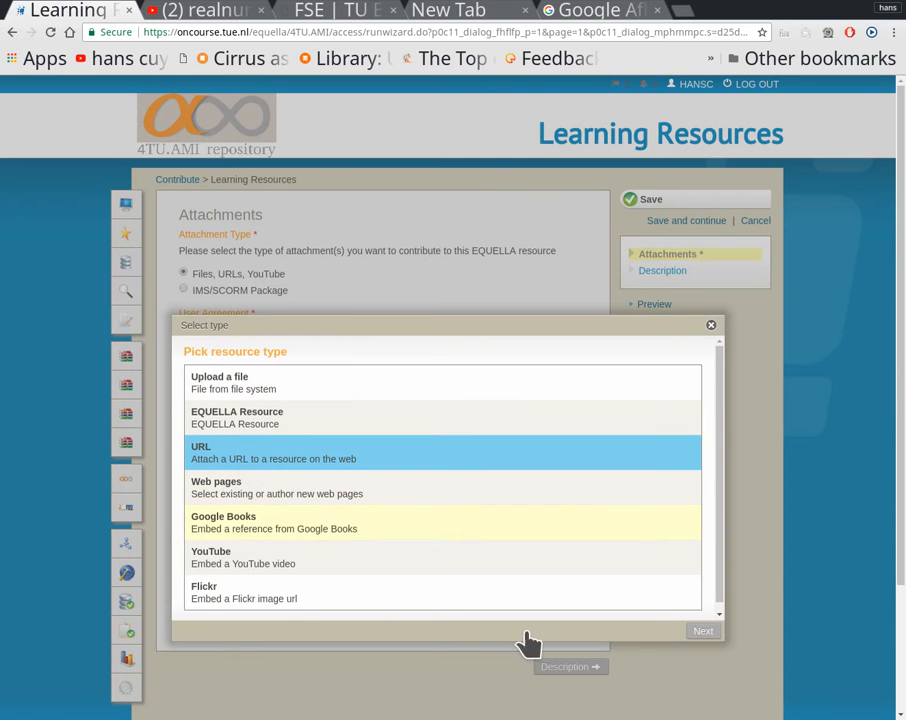
click(697, 631)
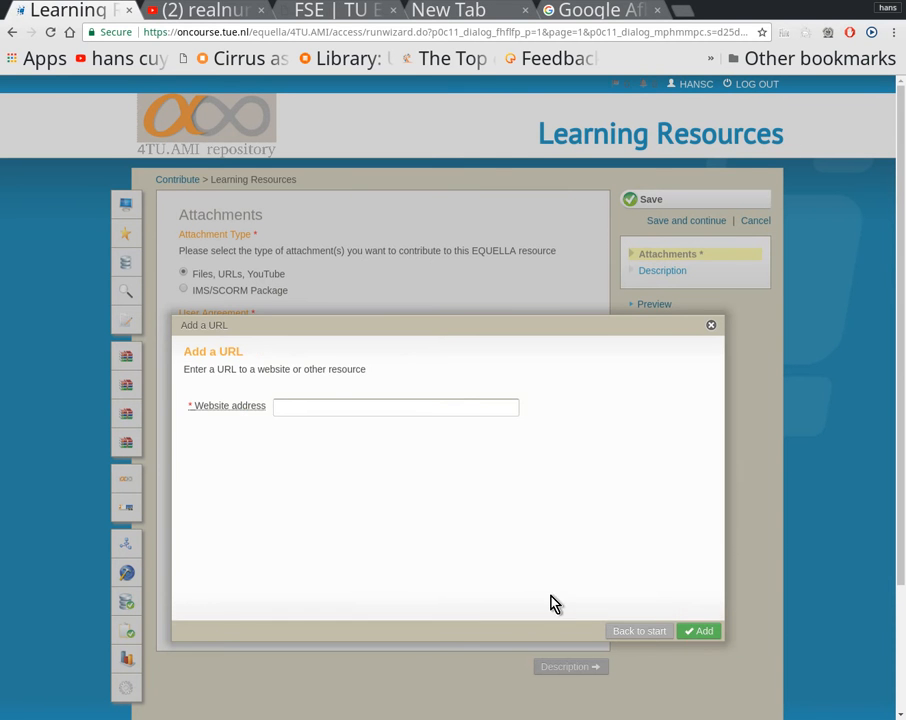
Step: Switch to YouTube and copy the share link of the realnumbers video
click(222, 12)
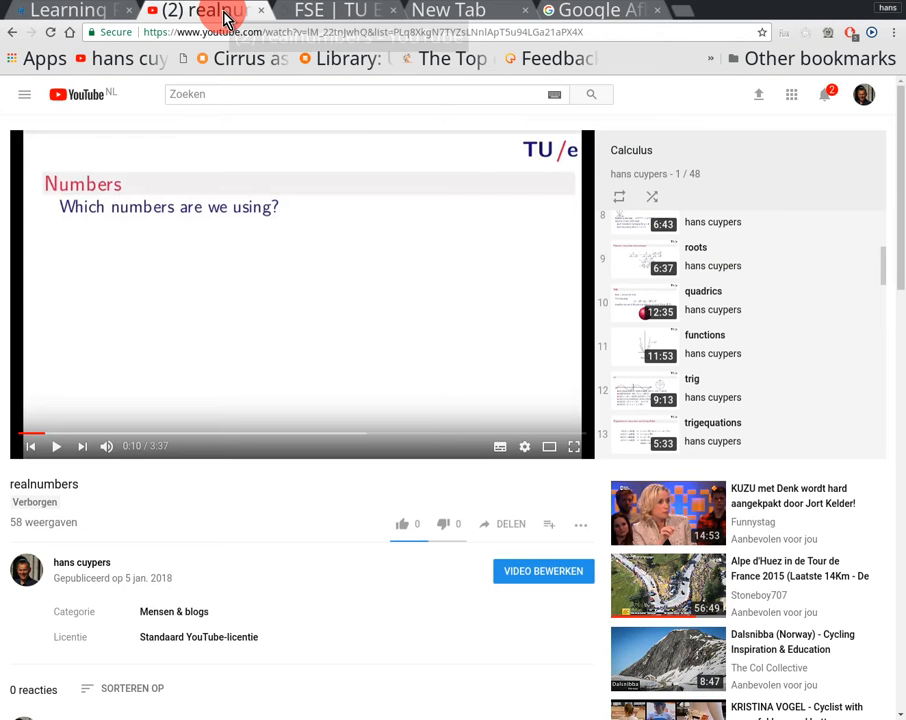
click(517, 528)
key(ctrl+c)
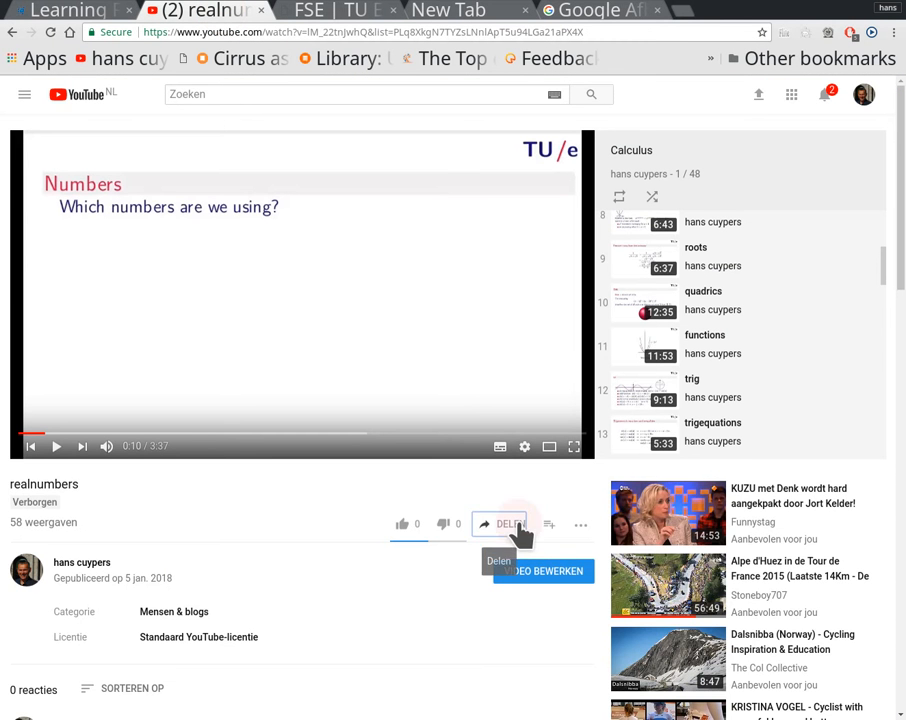
click(810, 682)
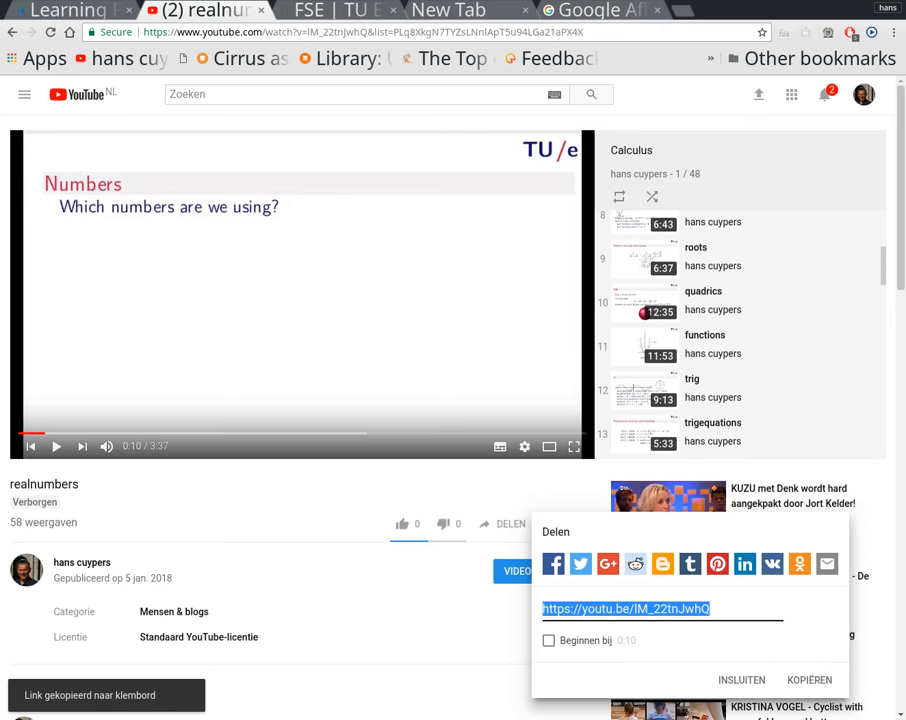
key(alt+Tab)
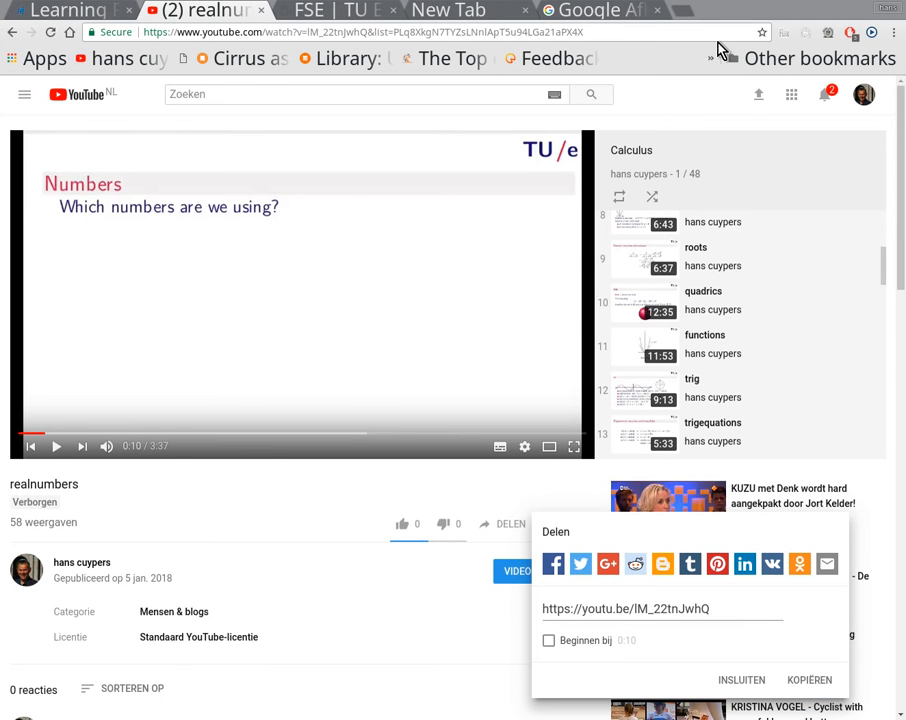
Step: Return to the repository and save the copied YouTube link as a URL attachment, keeping the default display name
click(78, 20)
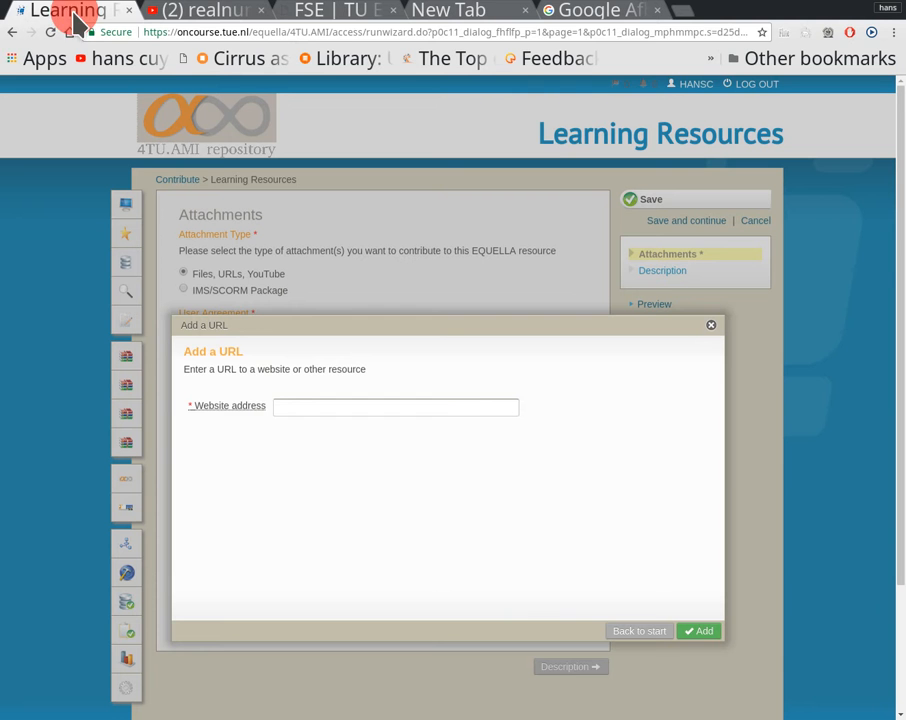
click(290, 408)
key(ctrl+v)
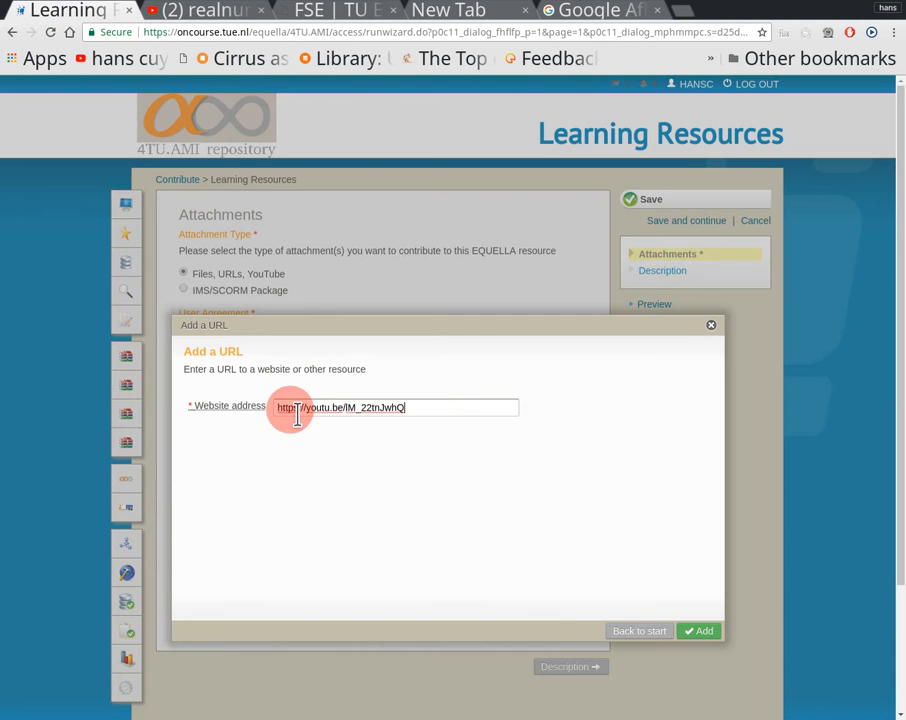
click(698, 631)
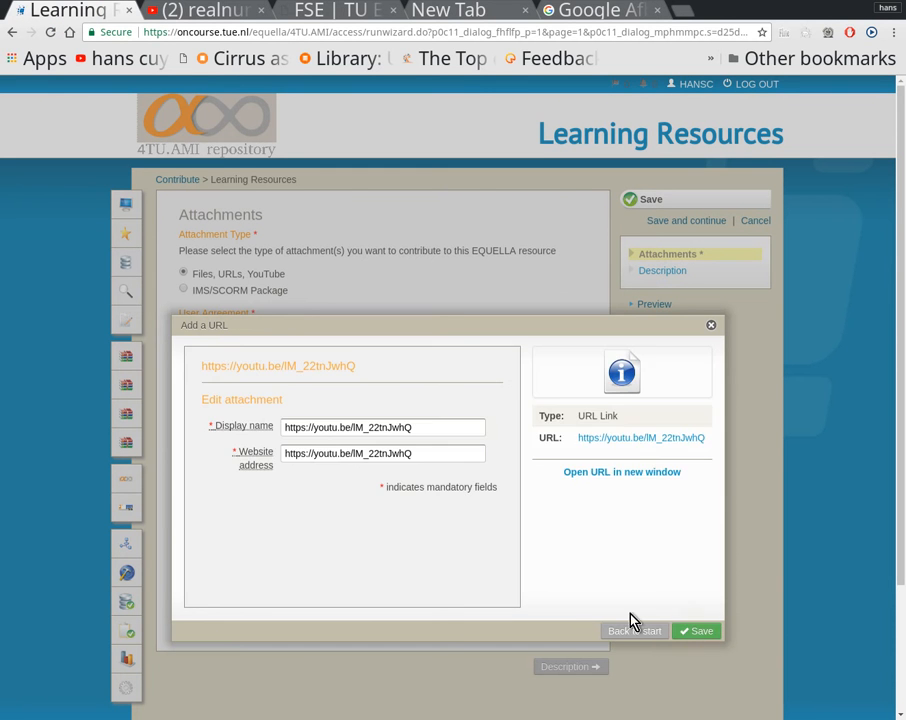
click(697, 635)
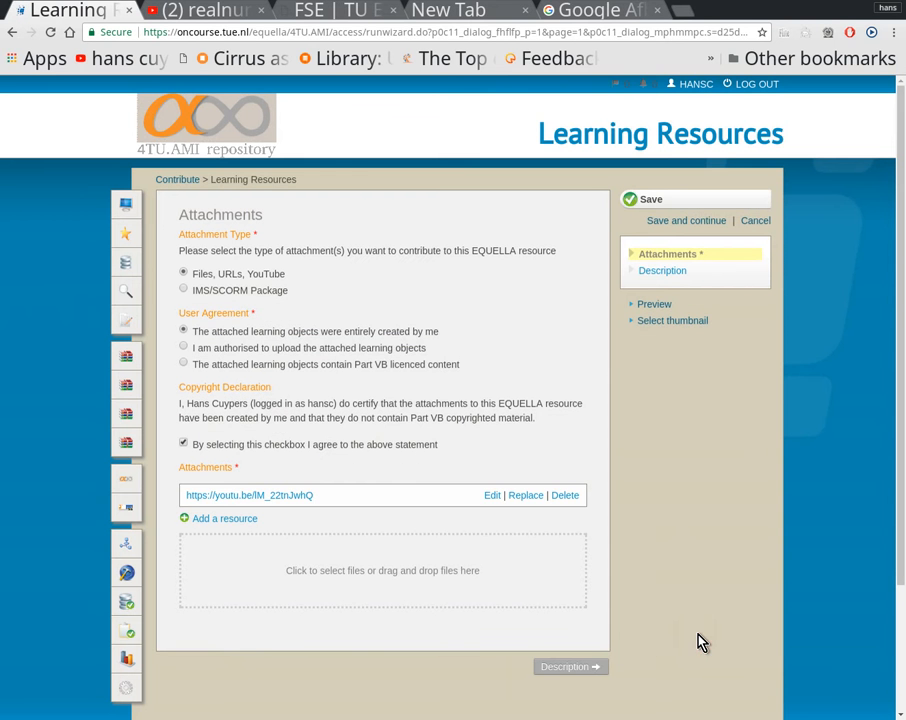
Step: On the contribution's Description page, enter the title "Real numbers" and the description "Video on Real numbers ....."
click(578, 666)
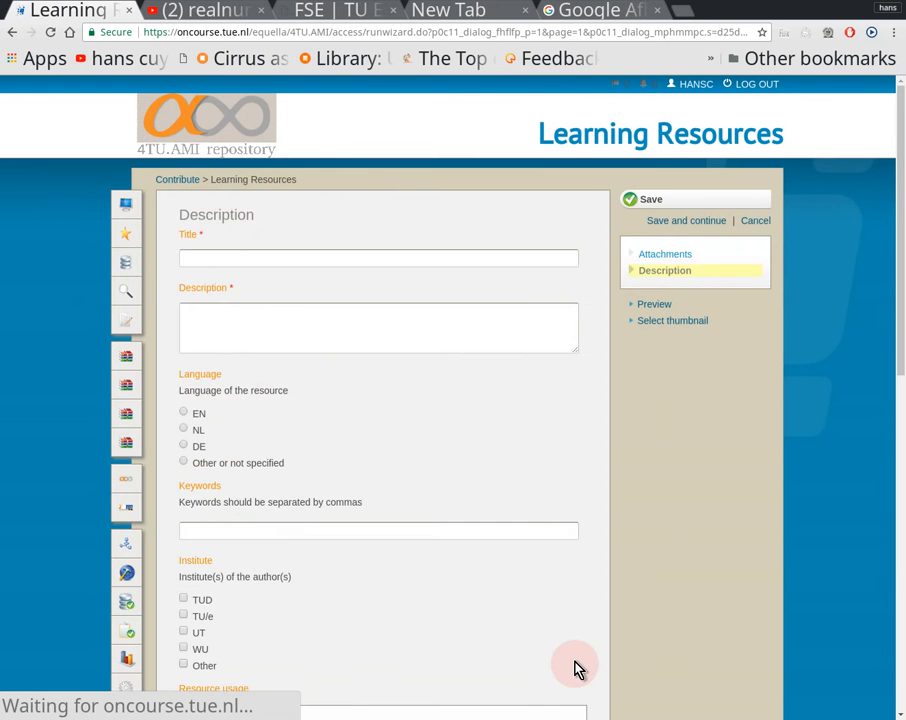
click(301, 261)
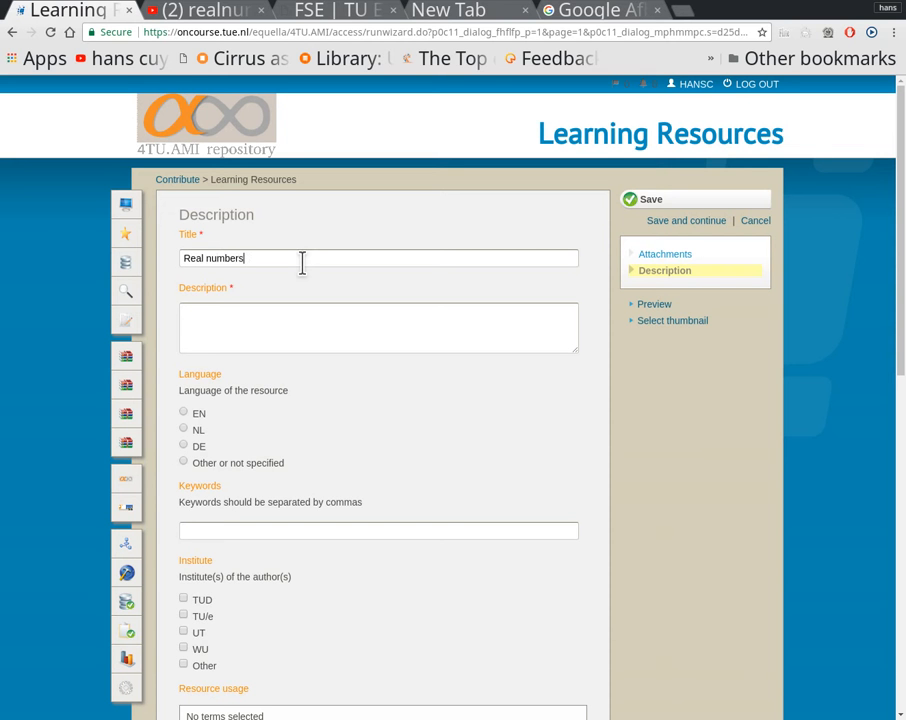
click(293, 310)
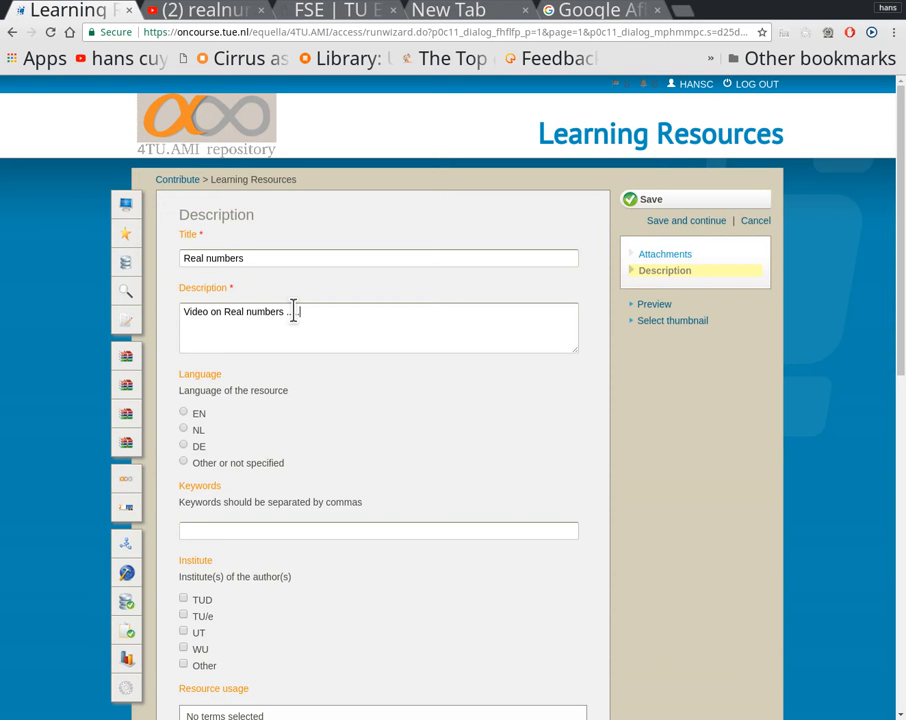
Step: Set the resource language to EN and enter "real numbers" as the keywords
click(189, 413)
click(176, 413)
click(179, 413)
click(219, 531)
Step: Mark TU/e as the authors' institute and add Slide and Video as the resource usage terms
scroll(254, 529, down, 3)
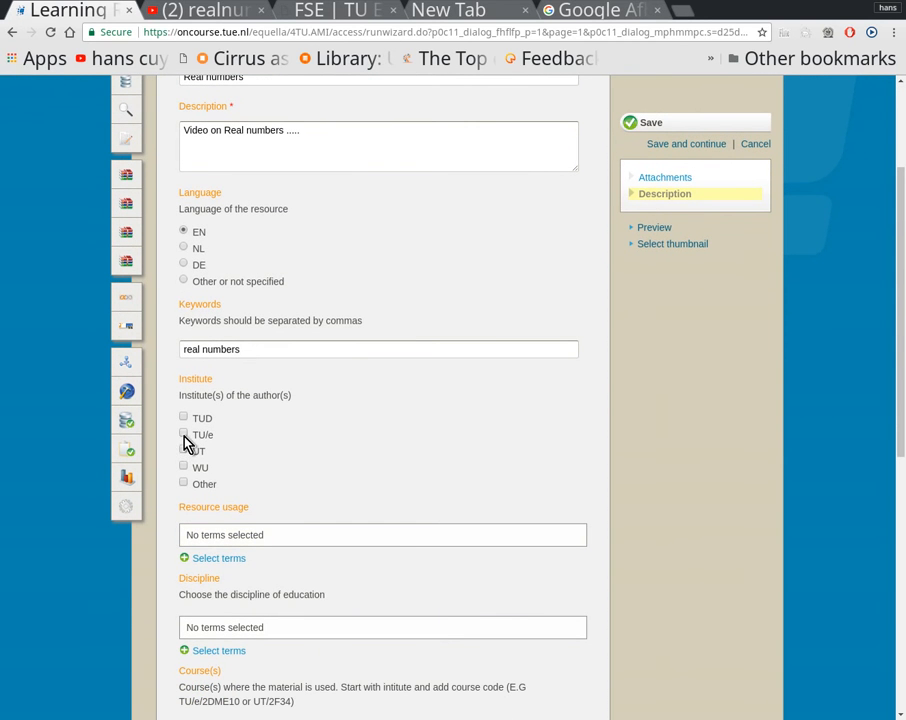
click(184, 436)
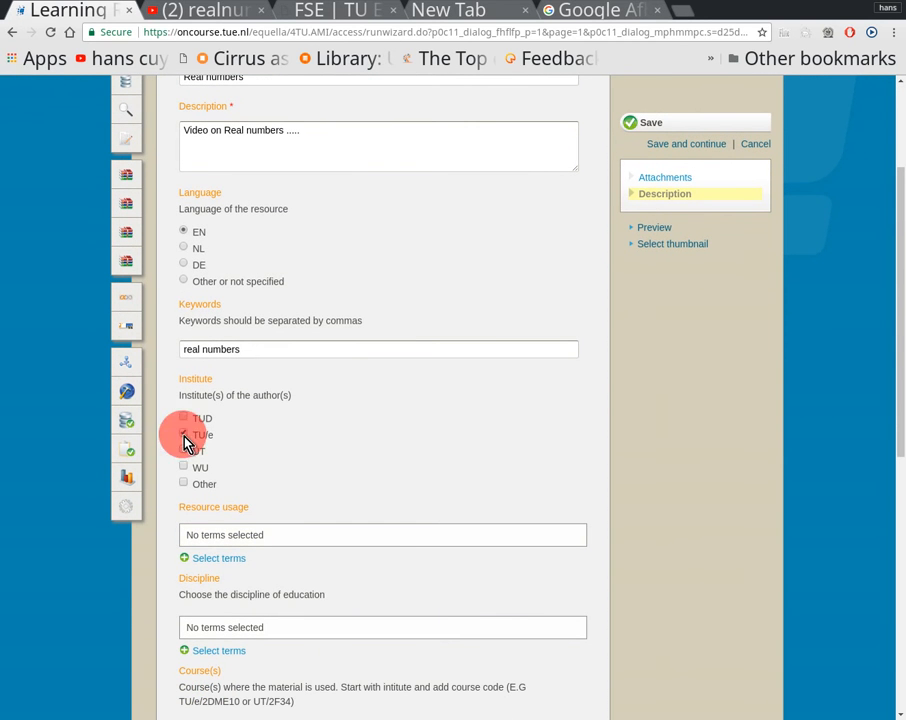
click(216, 558)
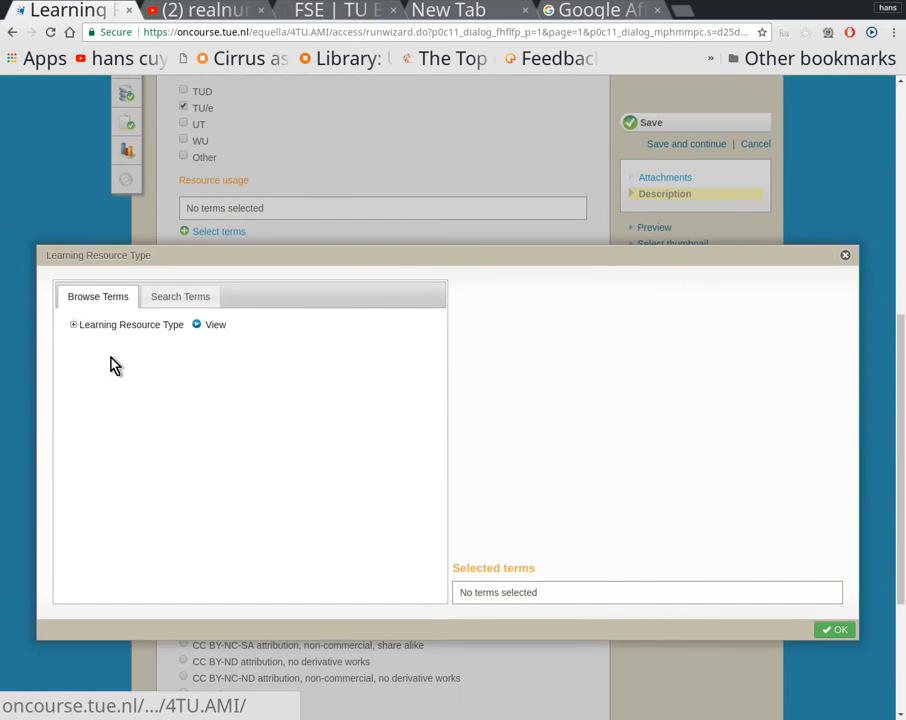
click(73, 325)
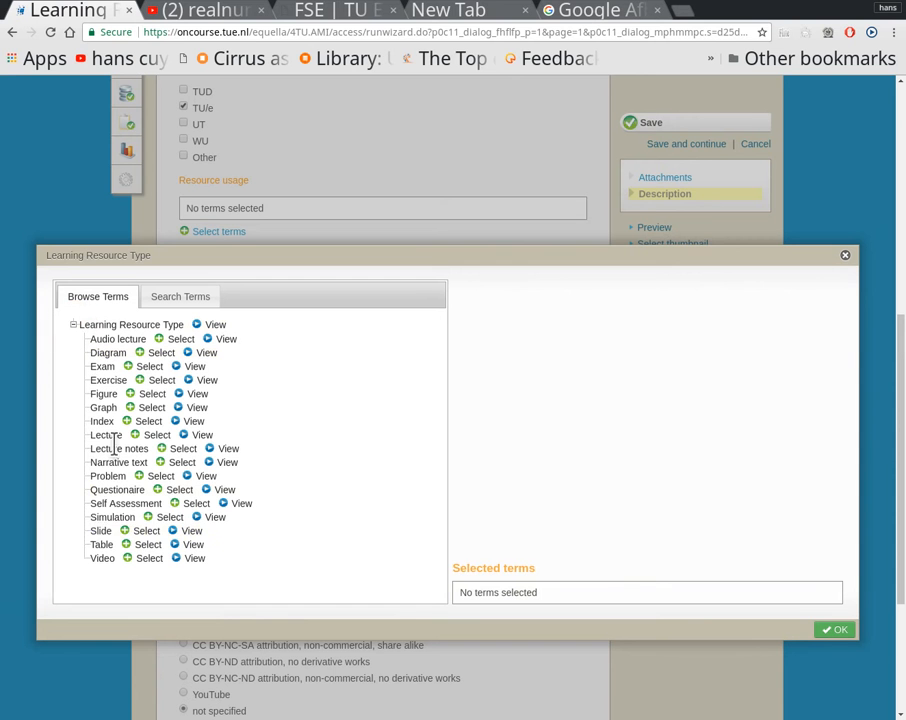
click(147, 531)
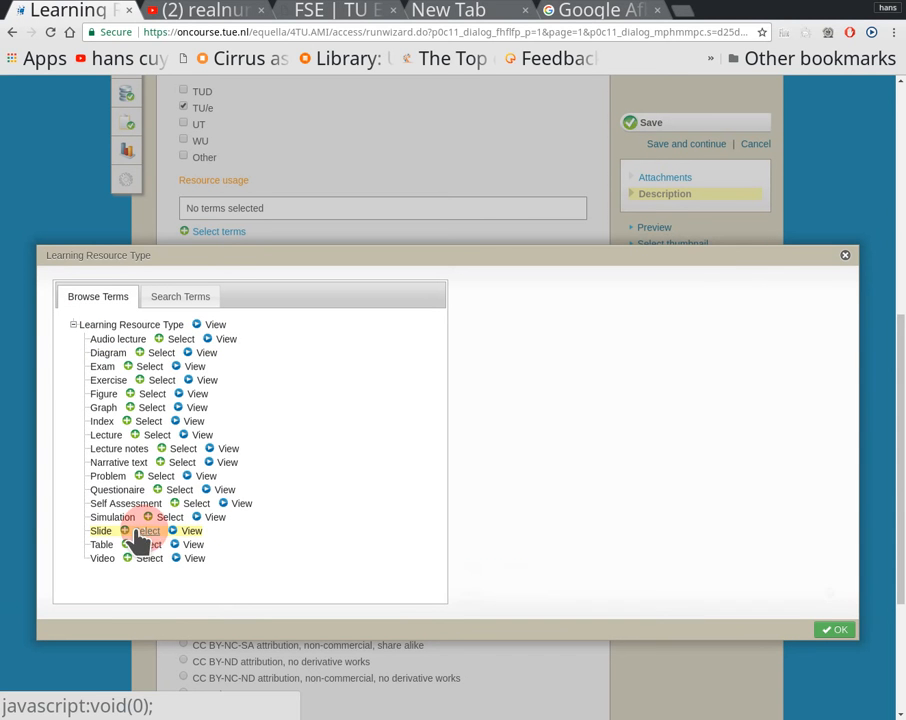
click(149, 558)
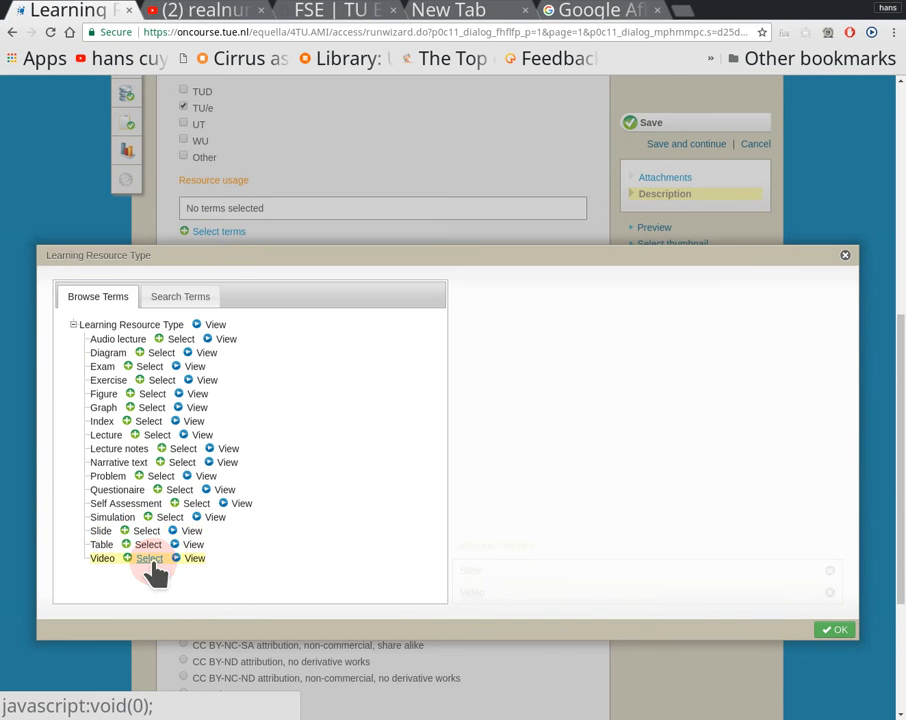
click(836, 630)
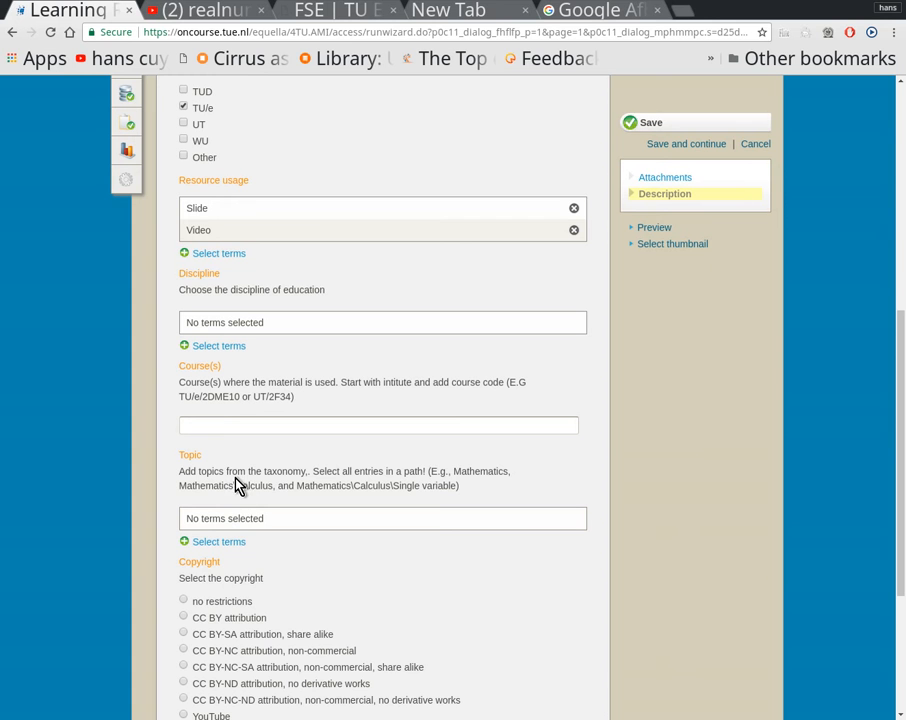
Step: Enter TU/e/2WBB0 as the course where the material is used
click(216, 424)
scroll(271, 485, down, 1)
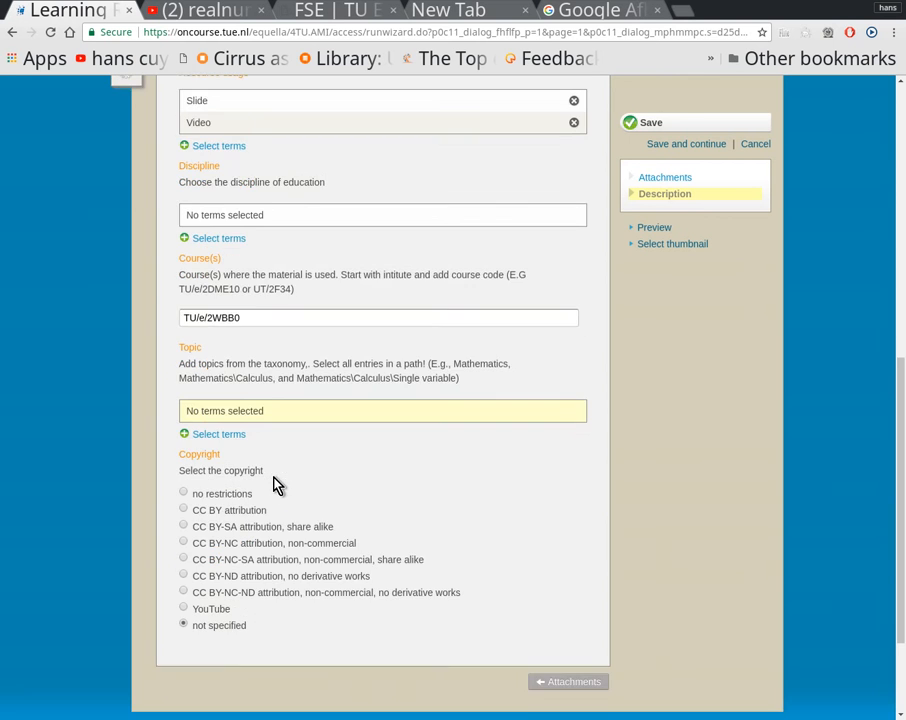
scroll(276, 485, up, 3)
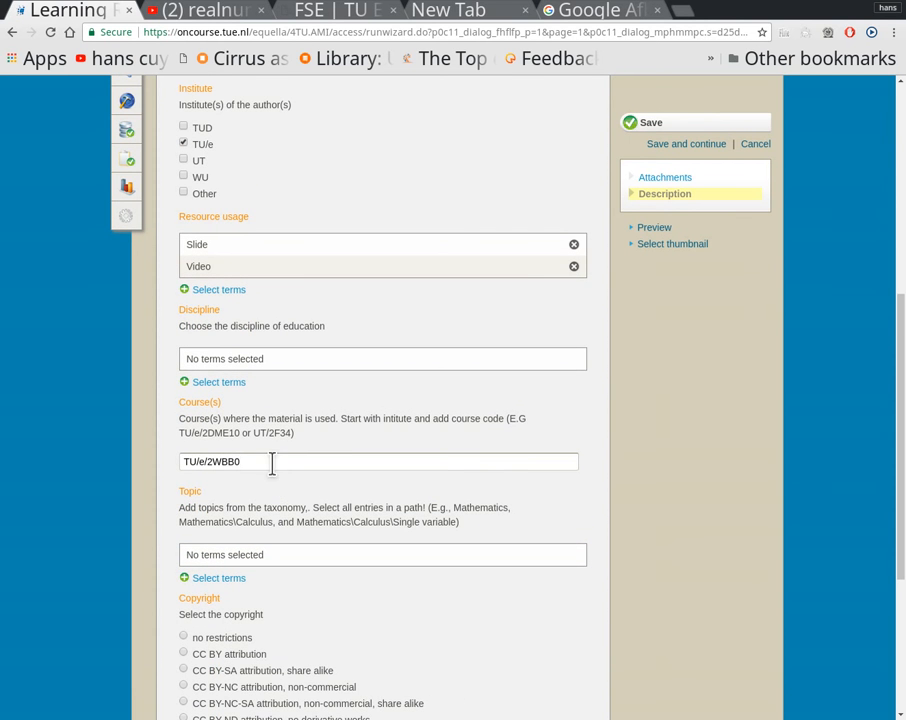
Step: Add Mathematics and Engineering as the contribution's discipline terms
click(236, 388)
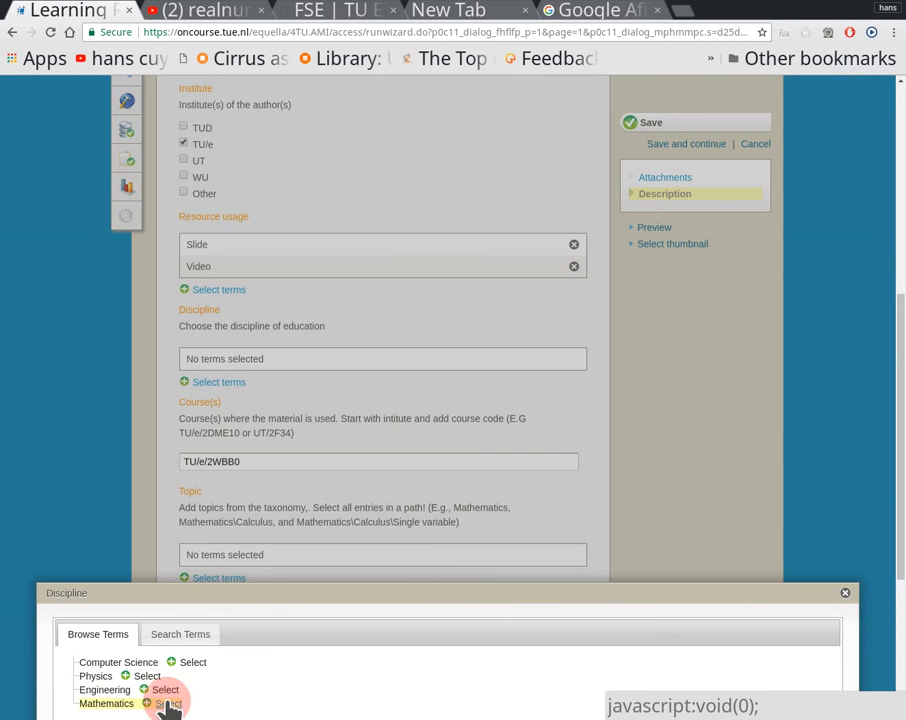
scroll(316, 458, down, 3)
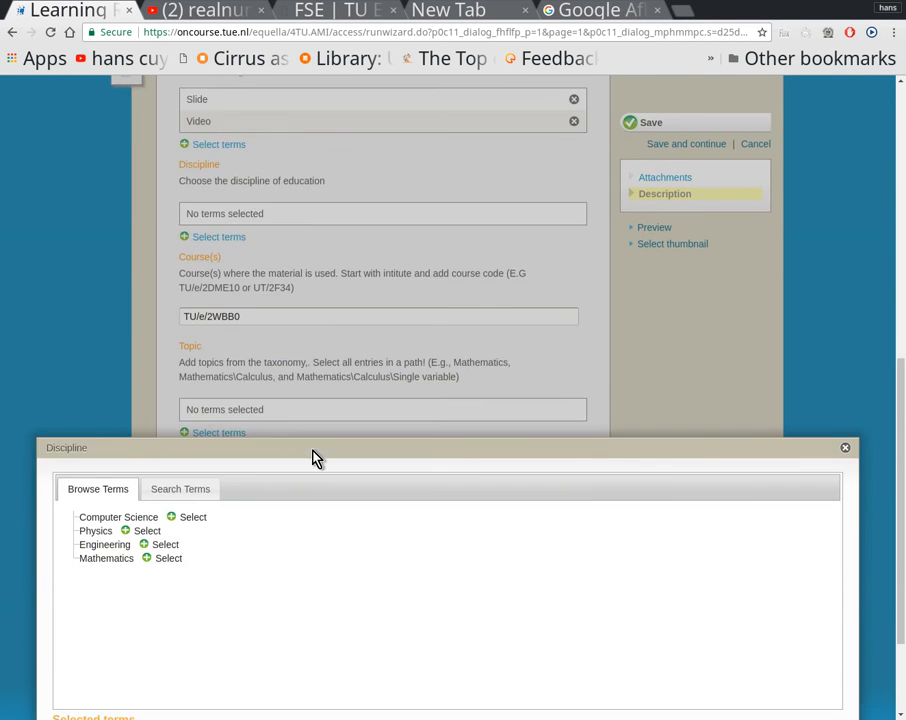
click(158, 544)
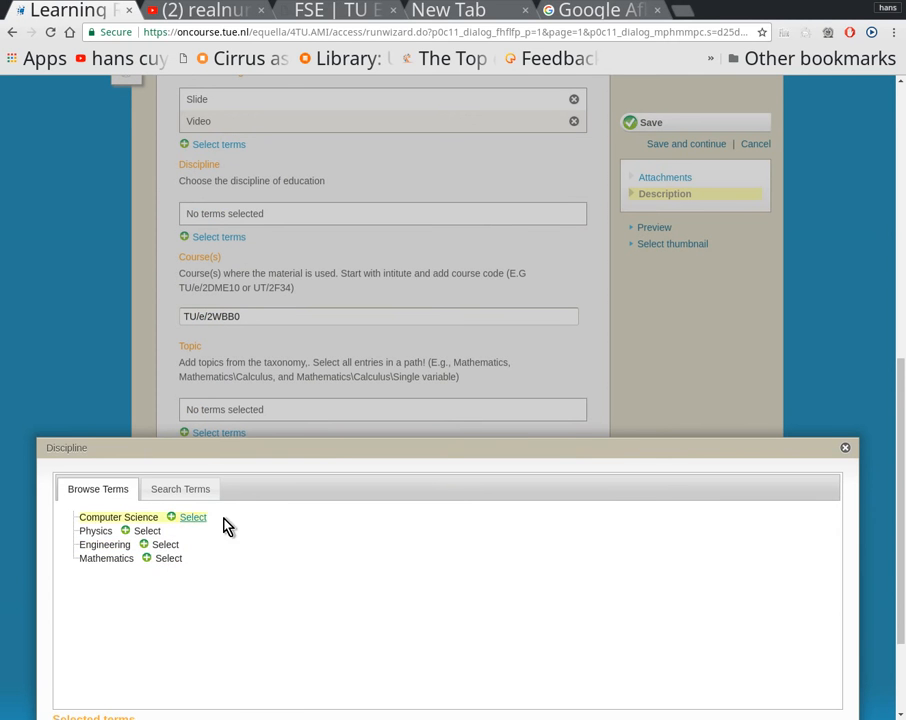
scroll(768, 544, down, 3)
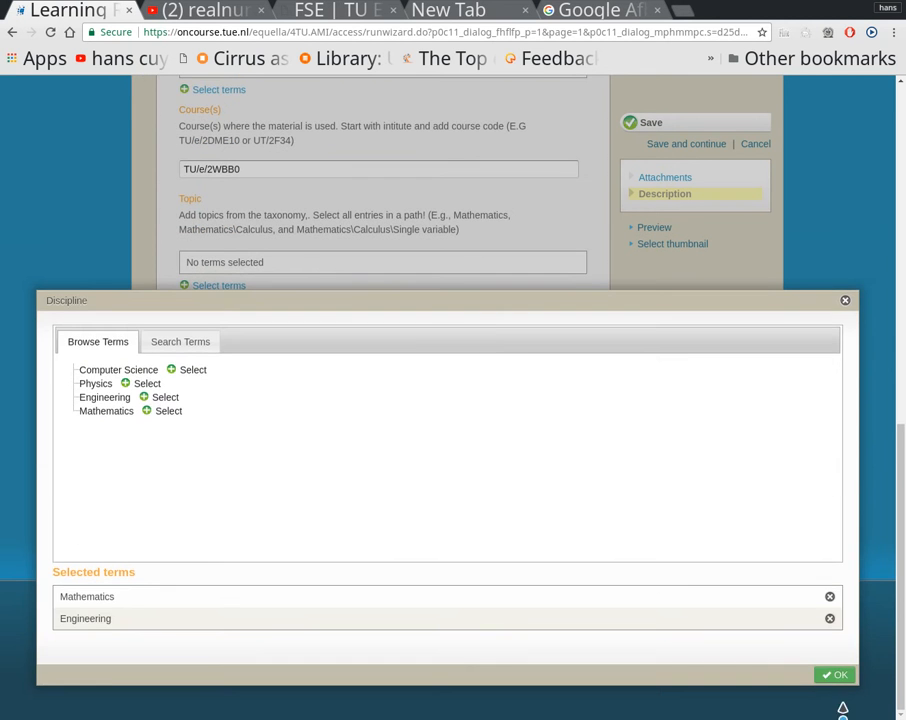
click(836, 675)
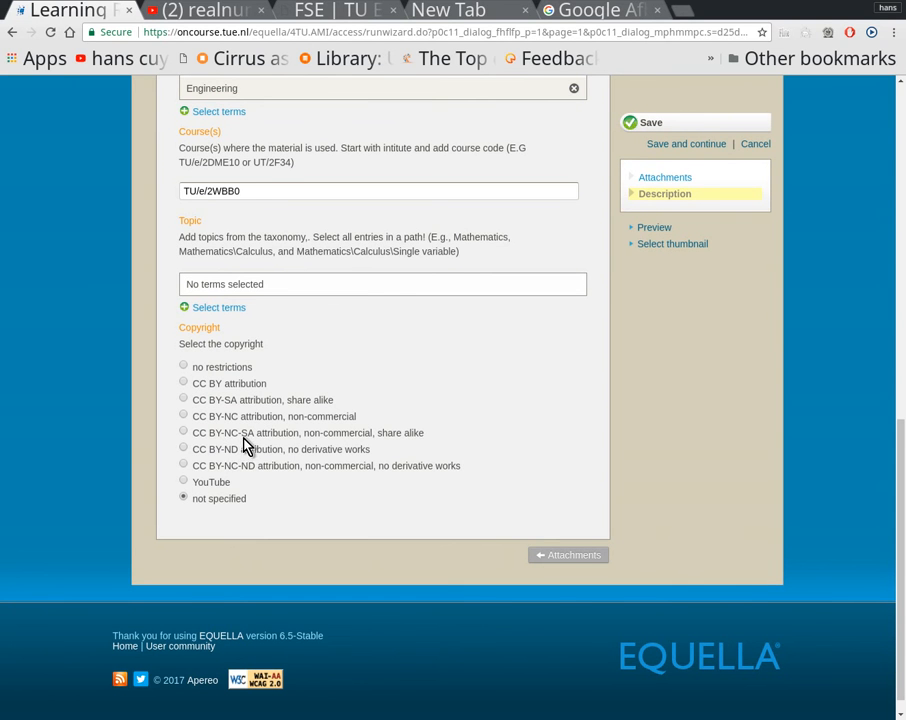
Step: Set the copyright to CC BY-NC-SA attribution, non-commercial, share alike, and submit the contribution for moderation without a message
click(184, 432)
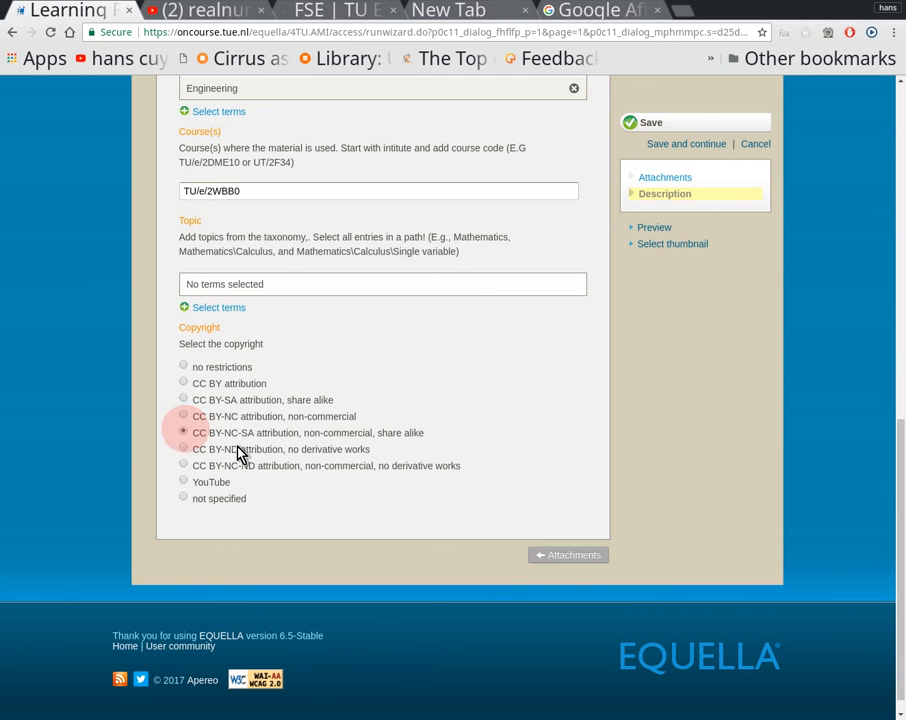
click(655, 124)
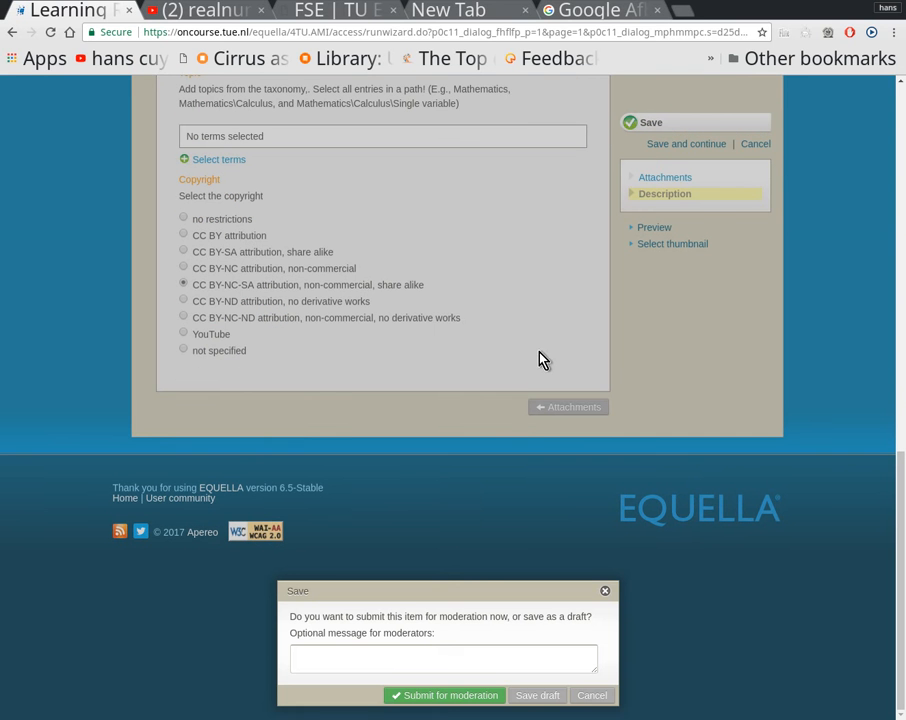
click(441, 698)
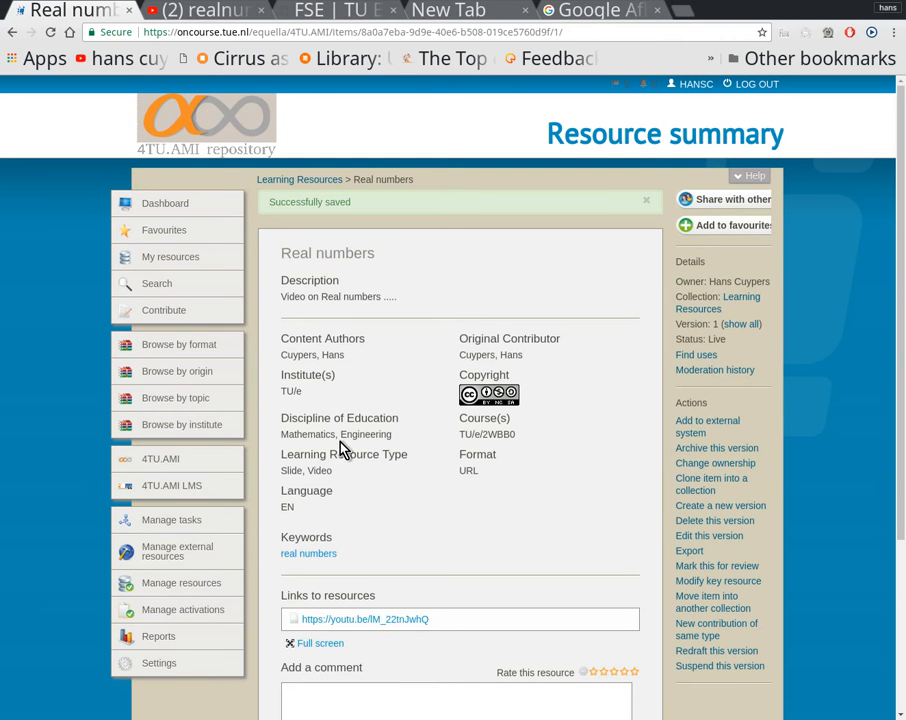
Step: Review the saved resource's metadata, open its linked YouTube video to check it, and return to the resource summary
click(315, 470)
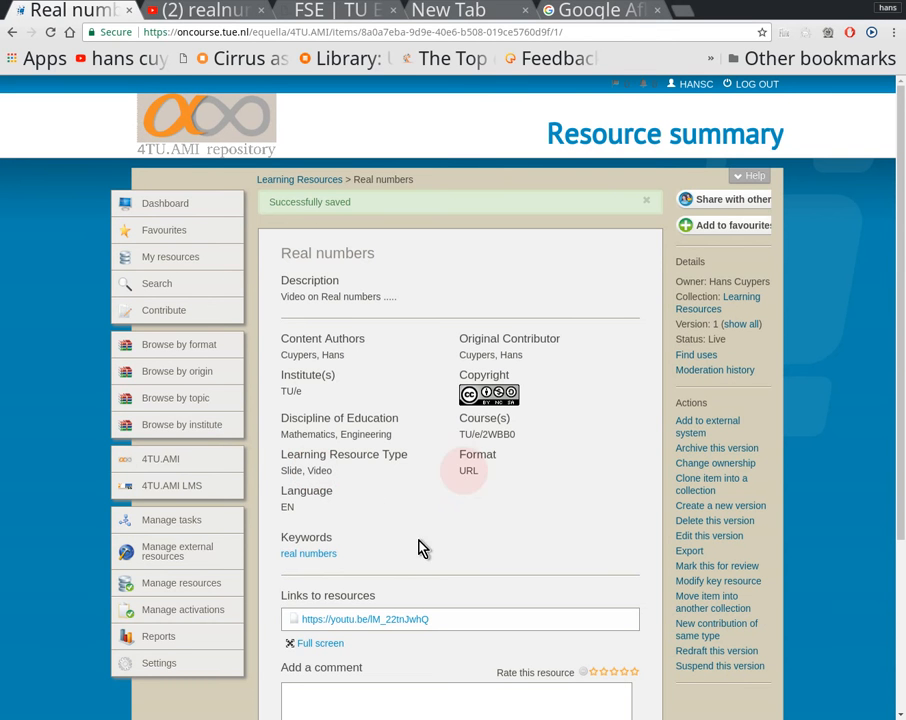
click(294, 392)
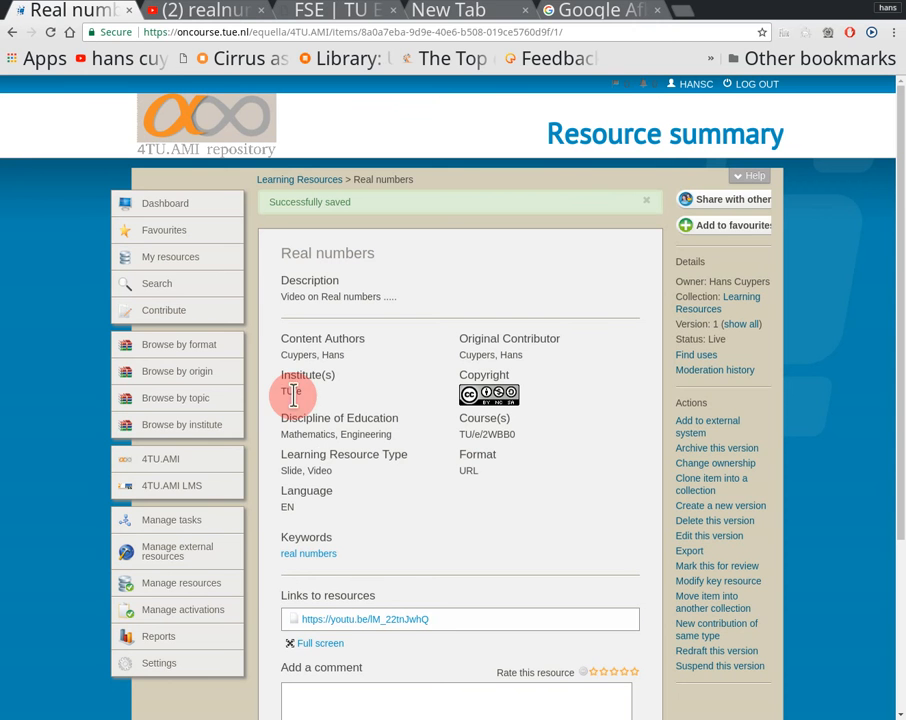
click(343, 625)
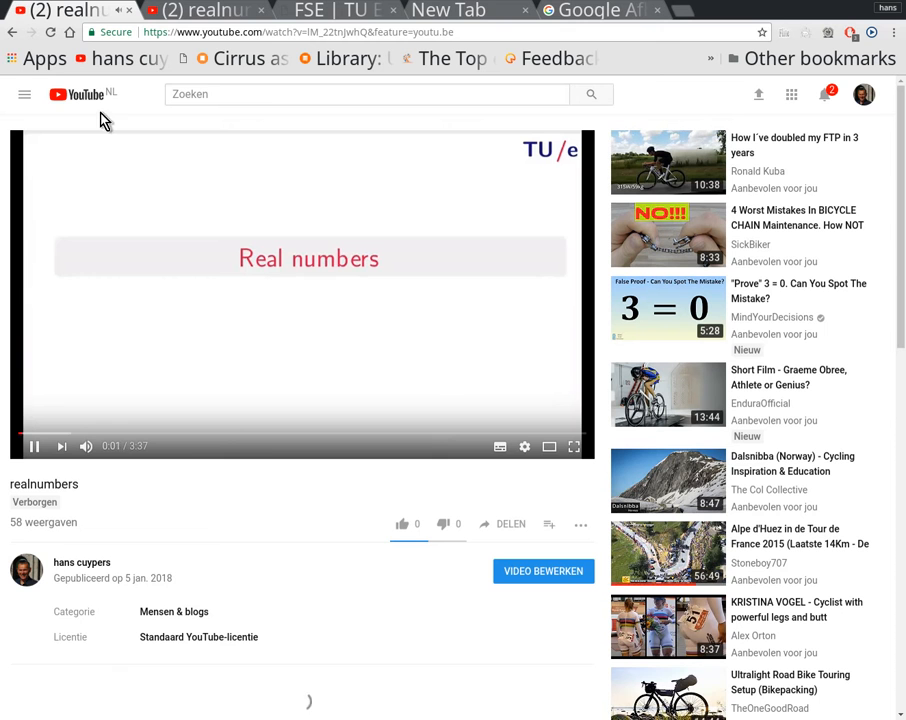
click(13, 33)
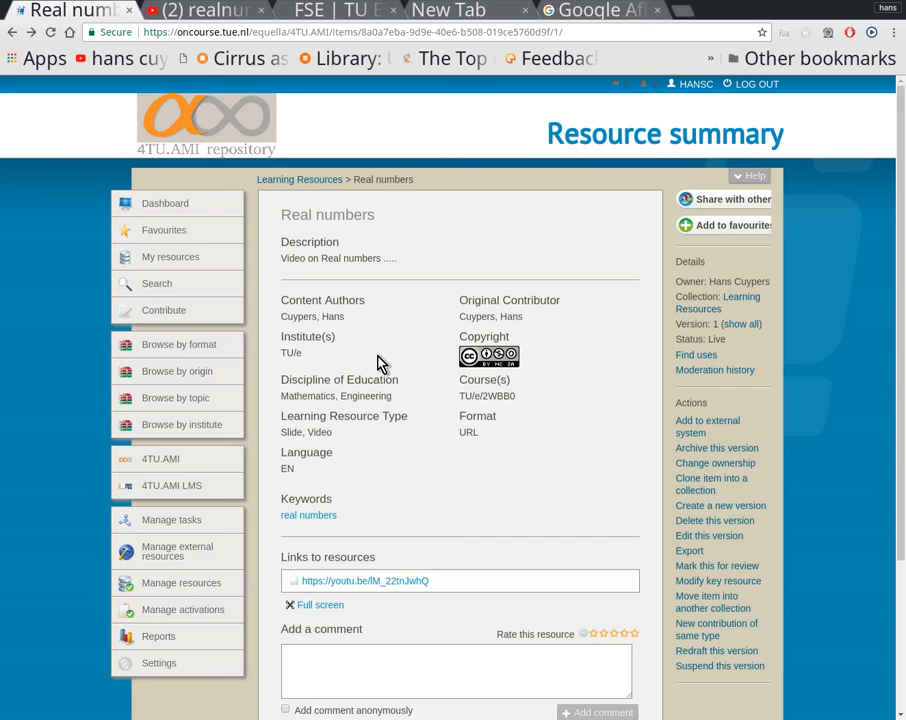
Step: Clone the Real numbers item with its attachments into the Learning Resources collection, without a schema transform
click(703, 490)
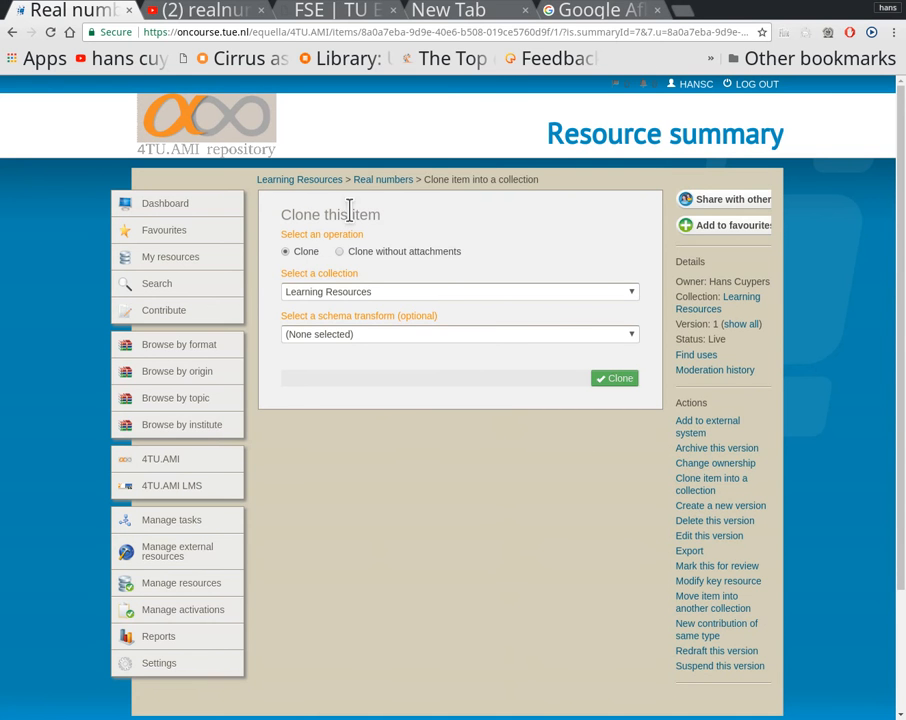
click(619, 380)
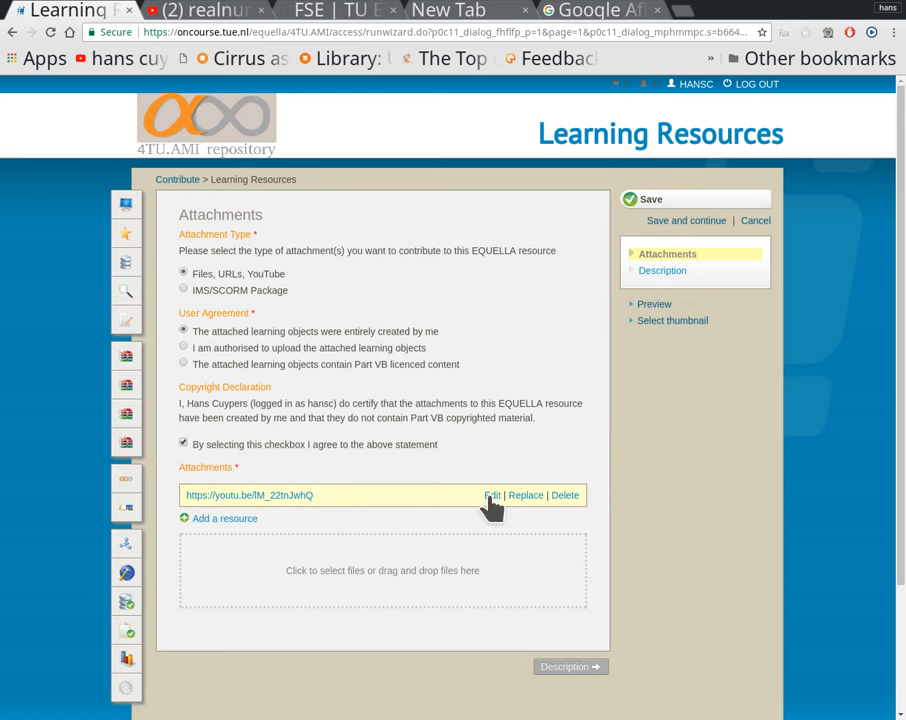
Step: Clear the display name and website address of the cloned item's YouTube URL attachment
click(489, 496)
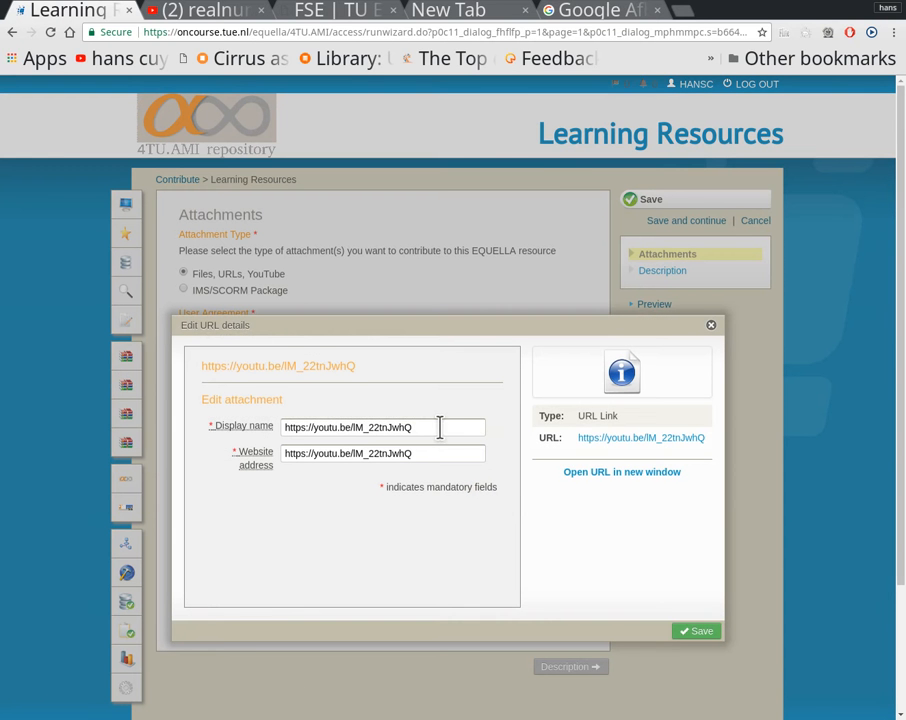
click(438, 425)
key(BackSpace)
key(BackSpace)
key(BackSpace)
key(BackSpace)
key(BackSpace)
key(BackSpace)
key(BackSpace)
key(BackSpace)
key(BackSpace)
key(BackSpace)
key(BackSpace)
key(BackSpace)
key(BackSpace)
key(BackSpace)
key(BackSpace)
key(BackSpace)
key(BackSpace)
key(BackSpace)
key(BackSpace)
key(BackSpace)
key(BackSpace)
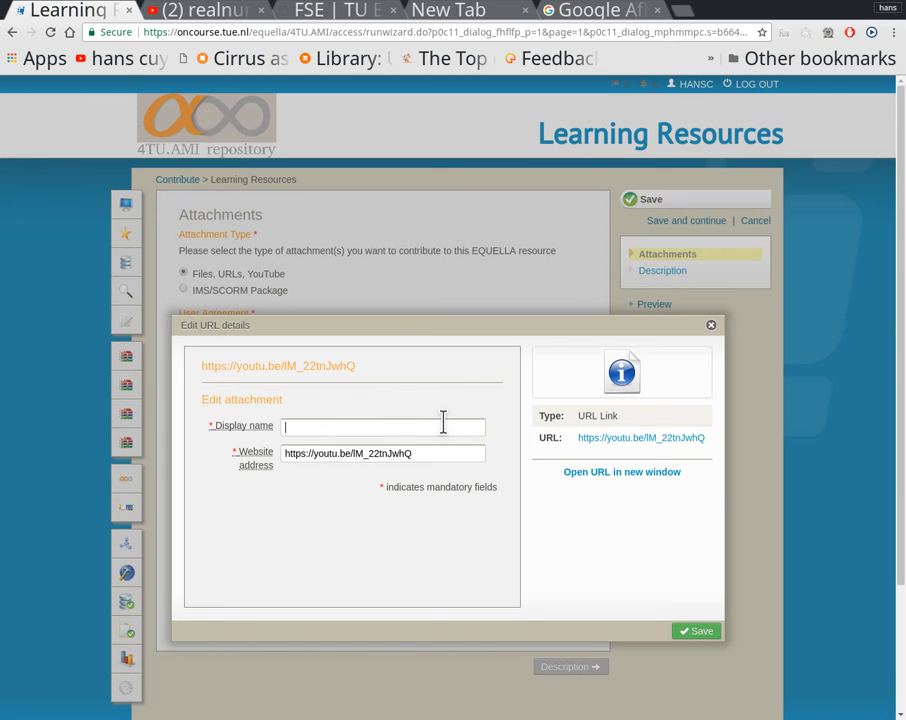
click(449, 453)
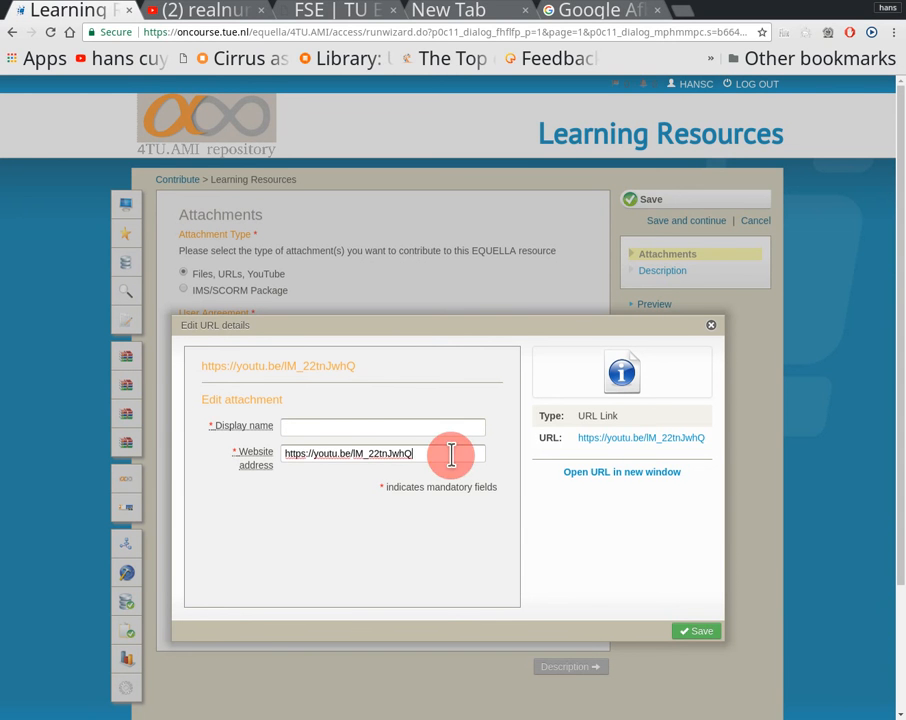
key(BackSpace)
key(BackSpace)
key(BackSpace)
key(BackSpace)
key(BackSpace)
key(BackSpace)
key(BackSpace)
key(BackSpace)
key(BackSpace)
key(BackSpace)
key(BackSpace)
key(BackSpace)
key(BackSpace)
key(BackSpace)
key(BackSpace)
key(BackSpace)
key(BackSpace)
key(BackSpace)
key(BackSpace)
key(BackSpace)
key(BackSpace)
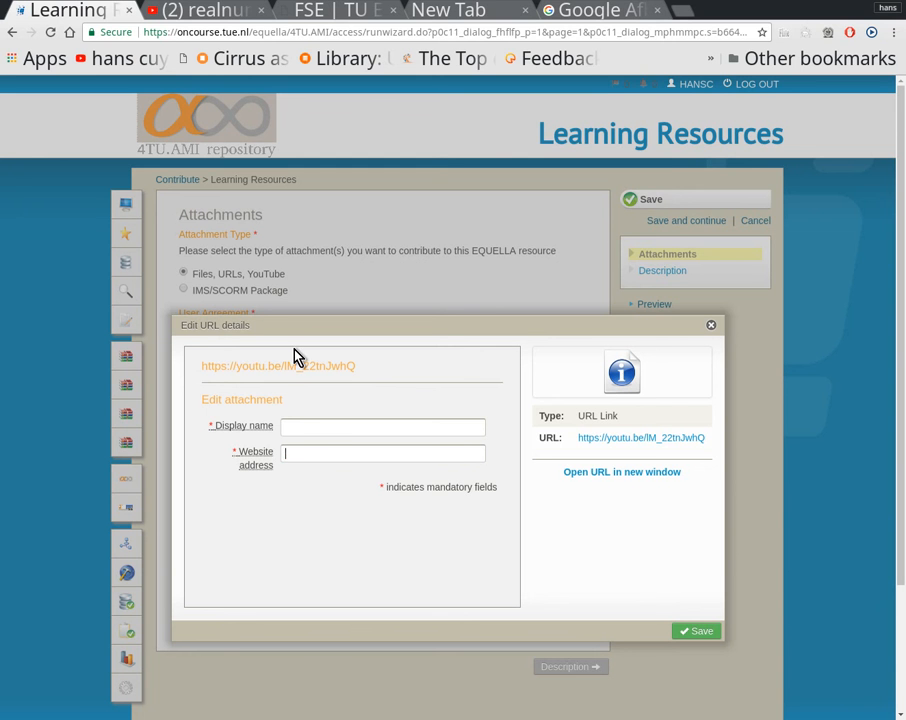
Step: Switch to YouTube, open the "trig" video from the Calculus playlist, and copy its share link
click(204, 14)
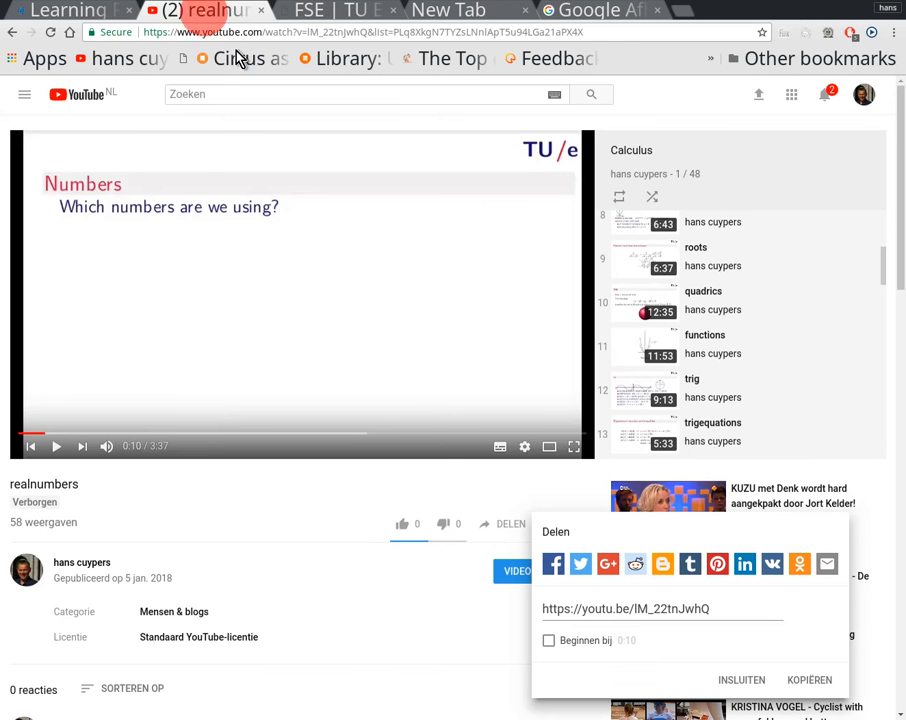
click(720, 386)
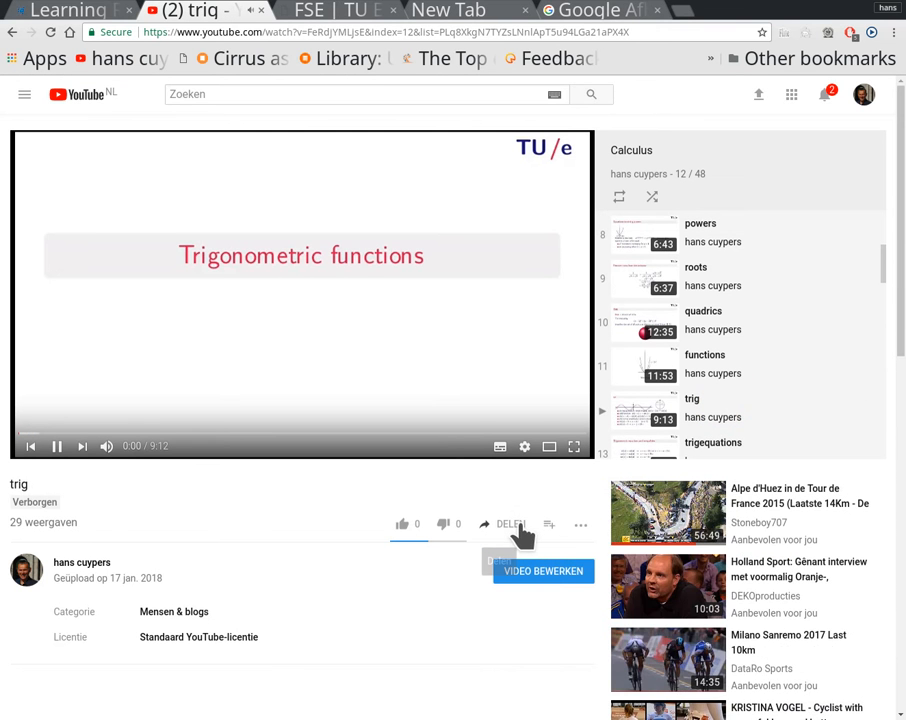
click(516, 524)
key(ctrl+c)
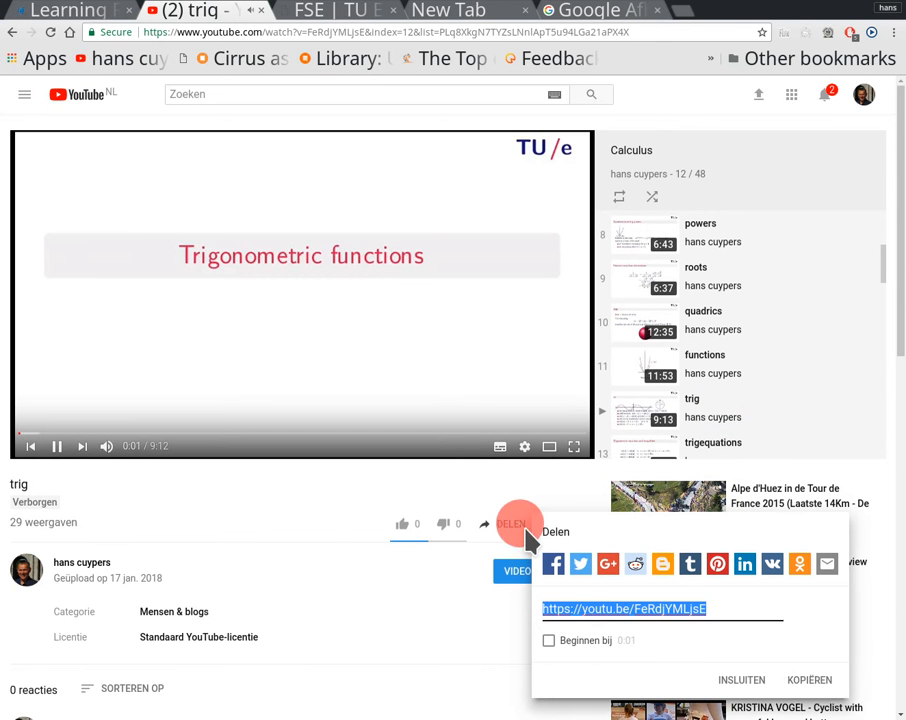
click(798, 682)
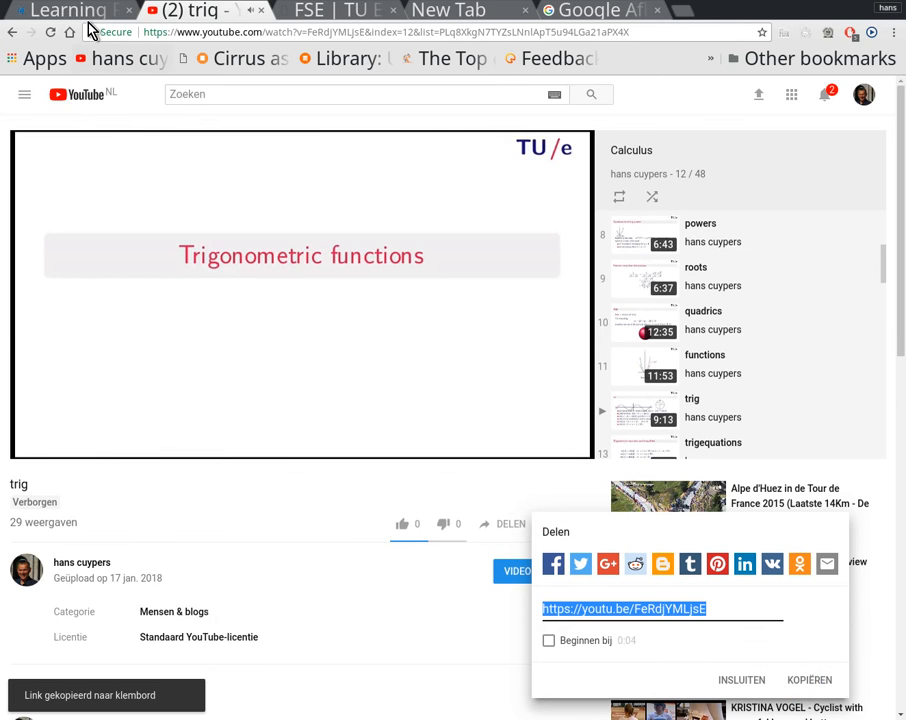
click(60, 12)
click(343, 421)
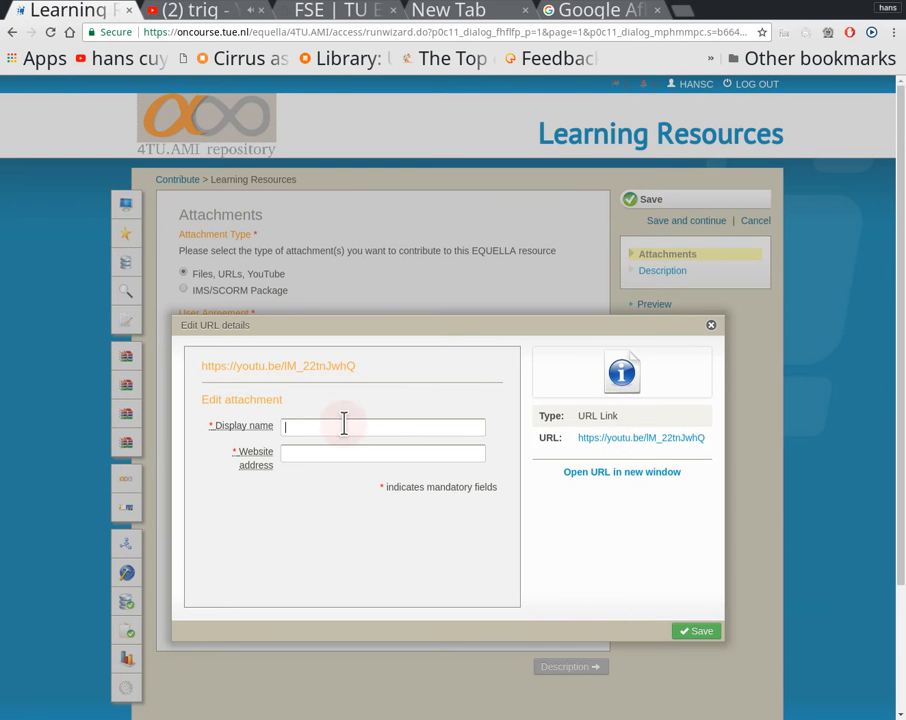
key(ctrl+v)
click(330, 453)
key(ctrl+v)
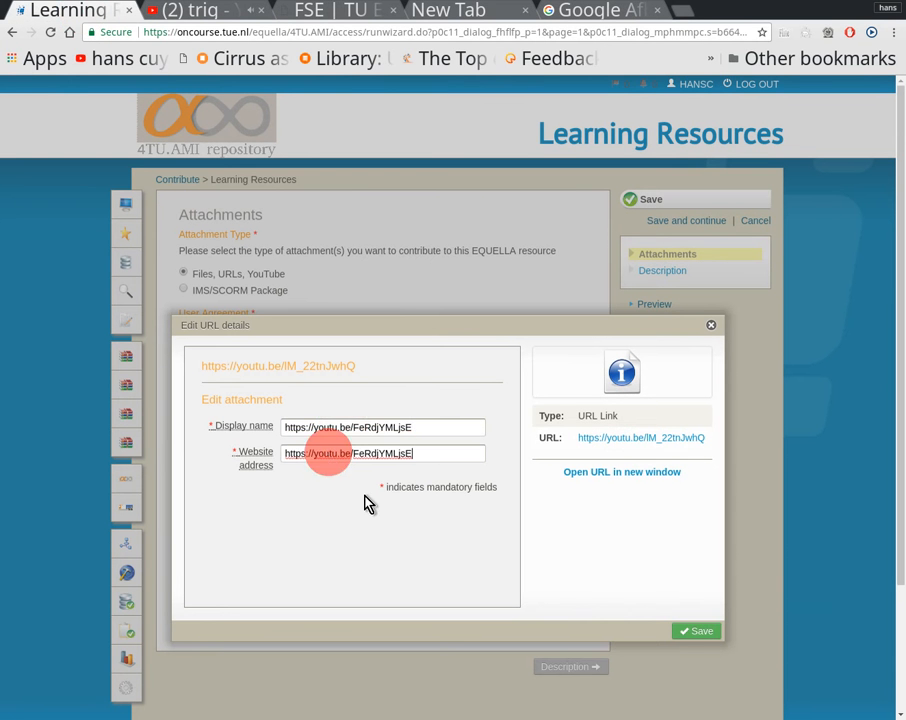
click(690, 631)
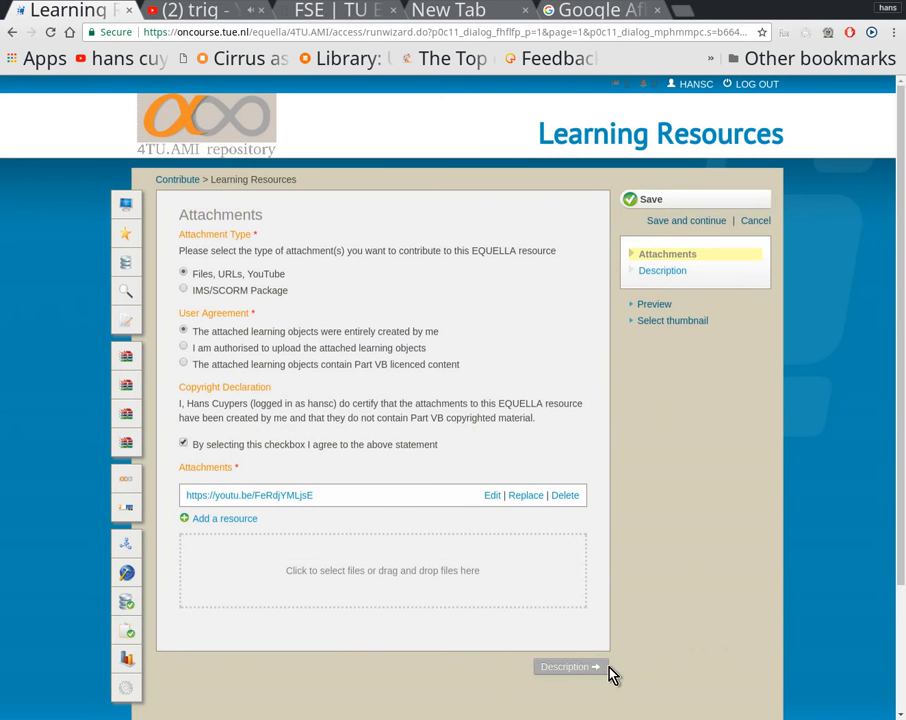
Step: On the Description page, change the title to "Trigonometric functions" and the description to "Video on Trigonometric functions" followed by the line "Slides with voice over."
click(580, 666)
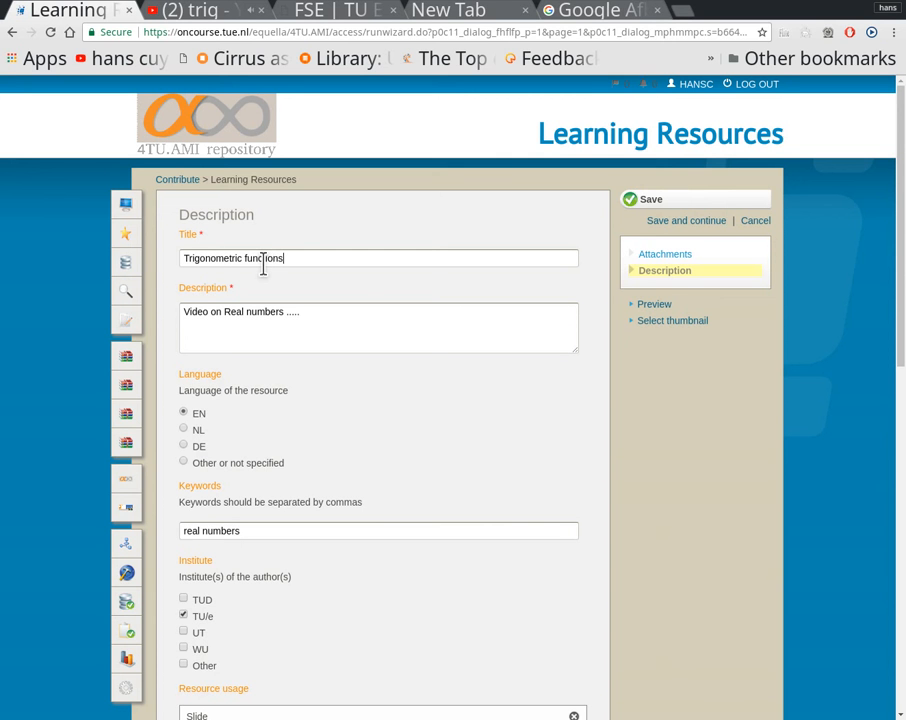
click(352, 318)
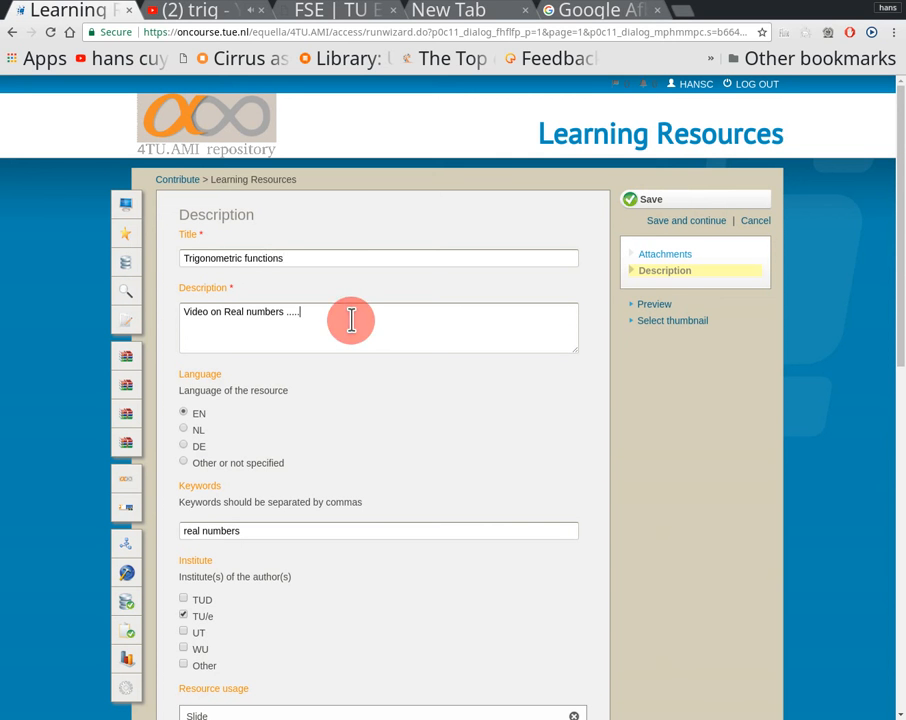
key(BackSpace)
key(BackSpace)
key(BackSpace)
key(BackSpace)
key(BackSpace)
key(BackSpace)
key(BackSpace)
key(BackSpace)
key(BackSpace)
key(BackSpace)
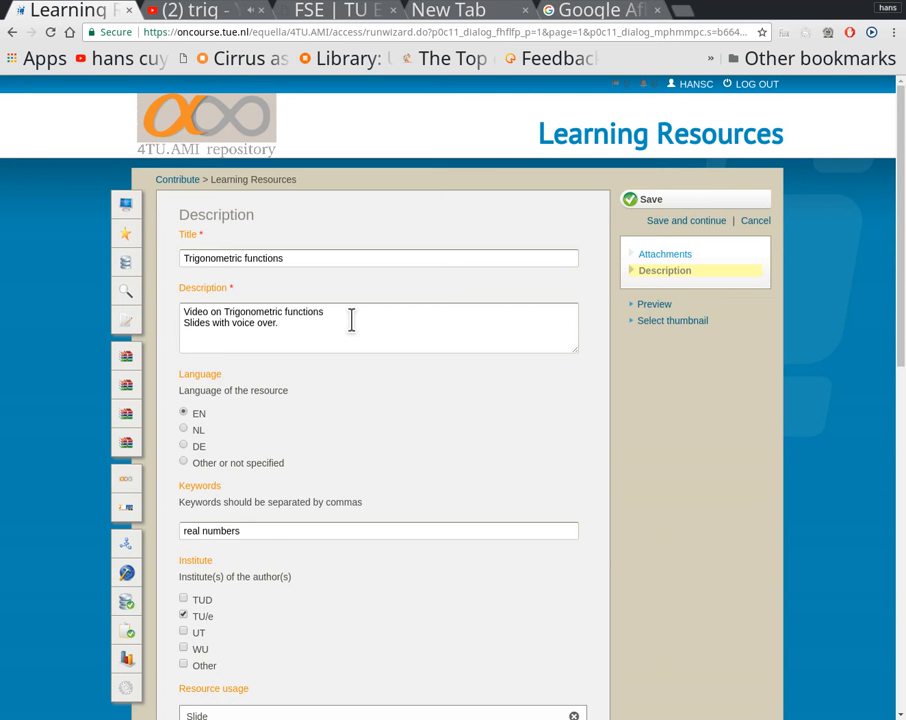
Step: Replace the cloned item's keywords with "trigonometric functions"
click(247, 531)
key(BackSpace)
key(BackSpace)
key(BackSpace)
key(BackSpace)
key(BackSpace)
key(BackSpace)
key(BackSpace)
key(BackSpace)
key(BackSpace)
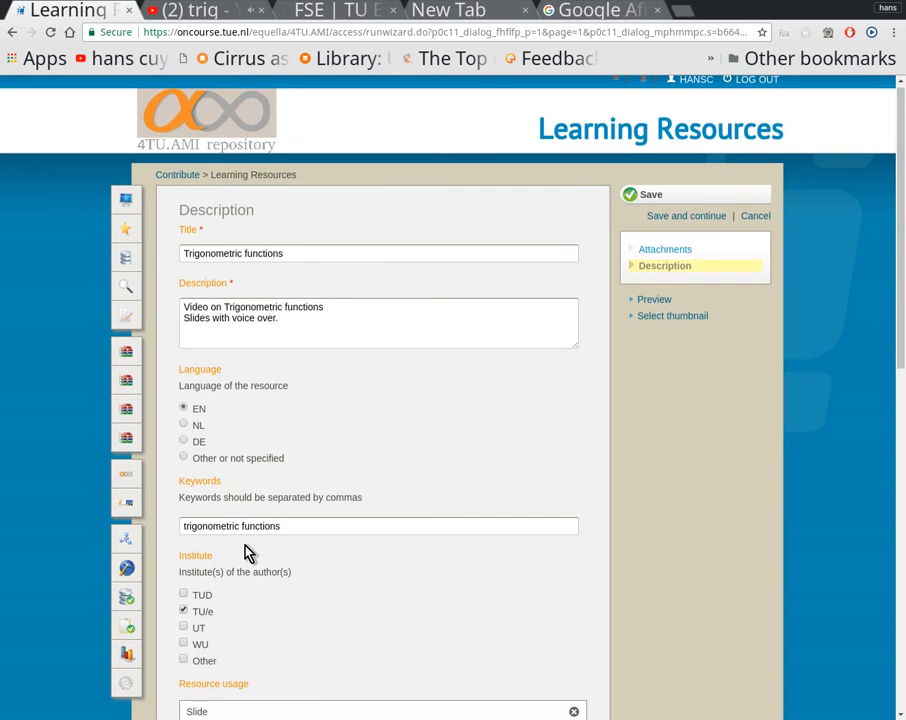
Step: Bring up the topic taxonomy for the cloned item, expand Mathematics, and select Mathematics as a topic term
scroll(247, 550, down, 3)
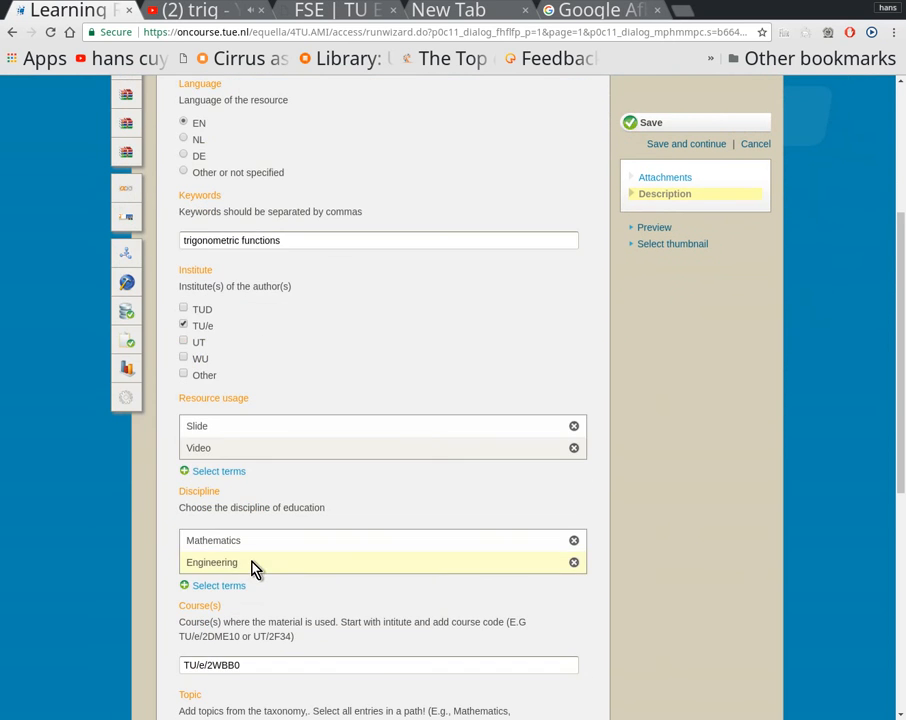
scroll(253, 568, down, 2)
scroll(255, 569, down, 1)
scroll(253, 568, down, 1)
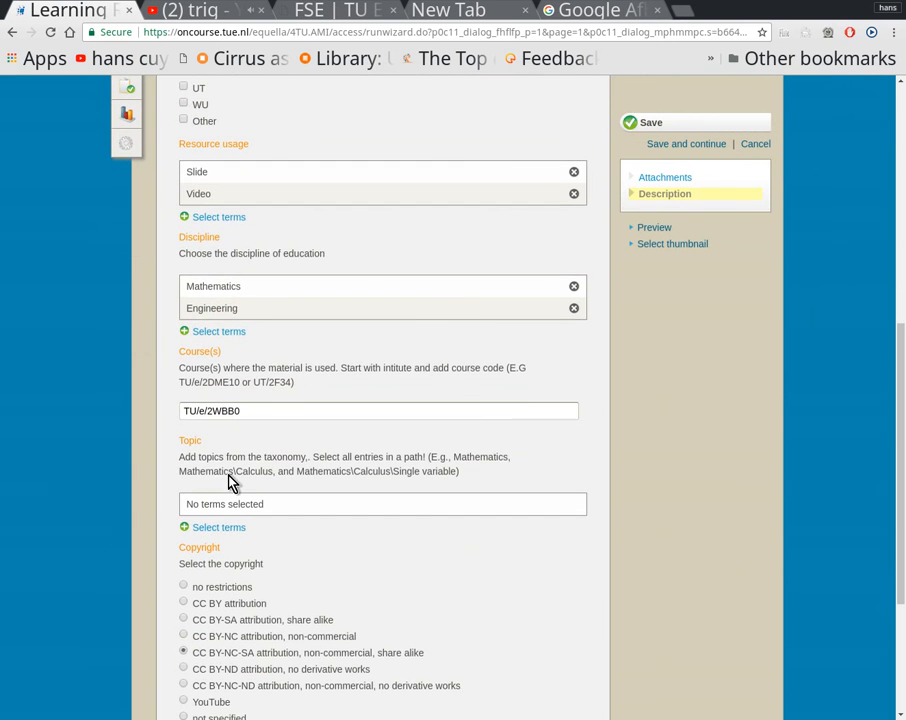
click(218, 528)
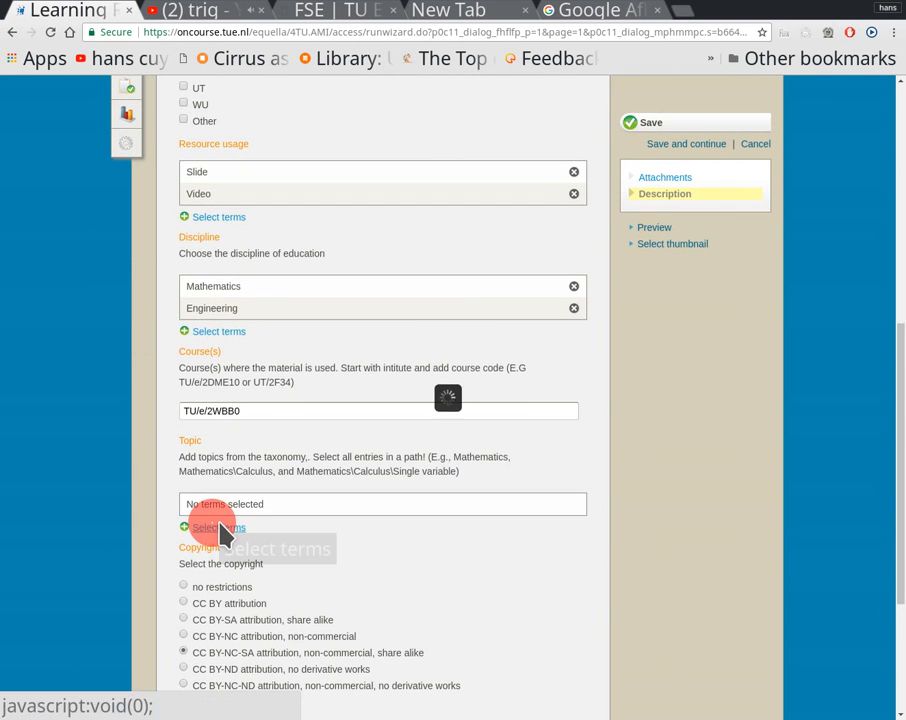
scroll(226, 531, down, 2)
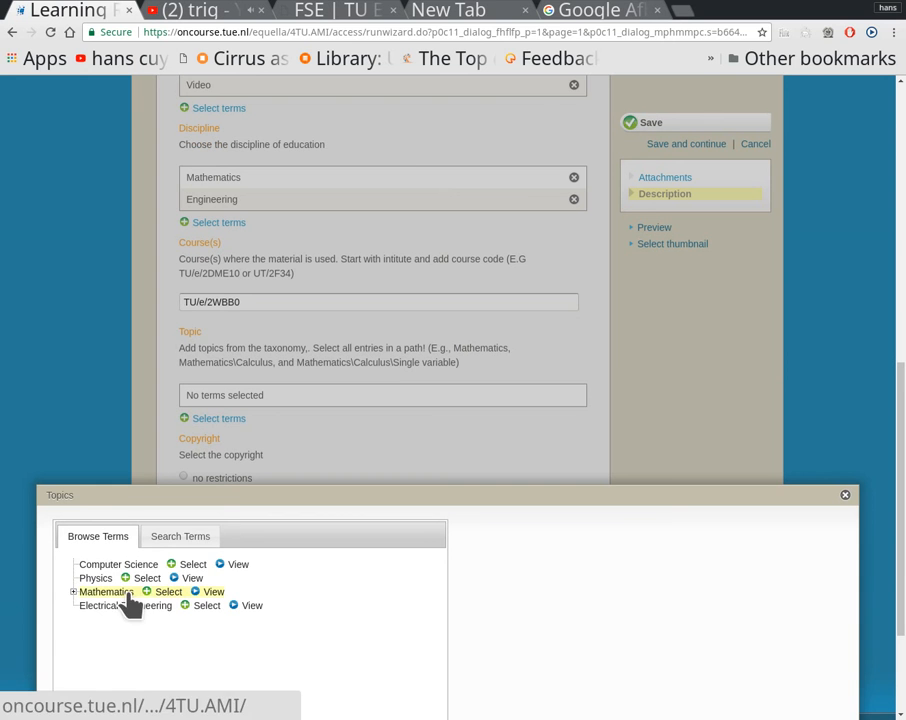
click(72, 591)
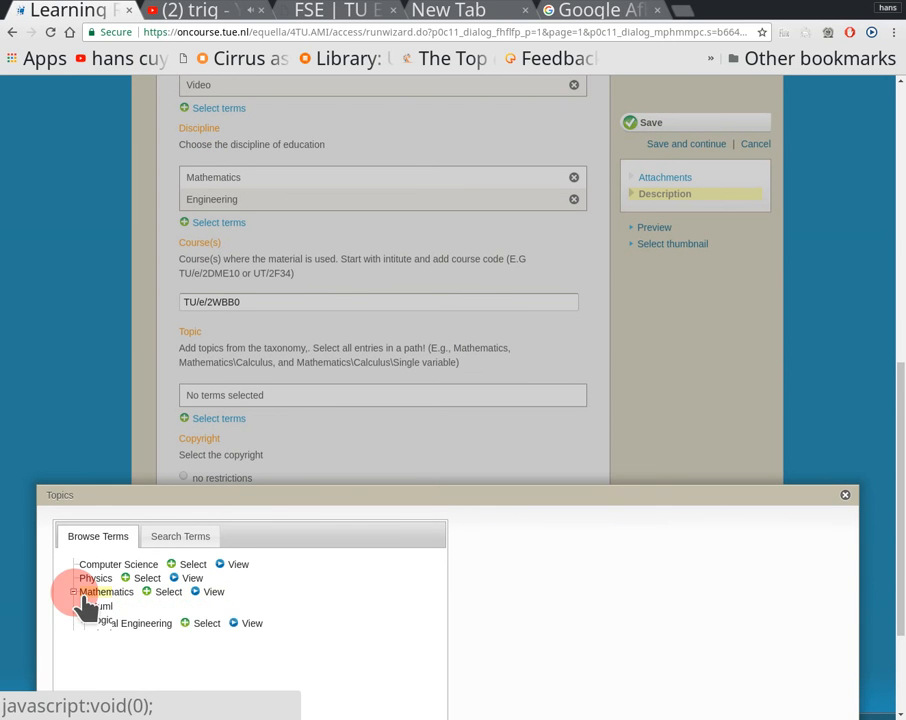
click(169, 591)
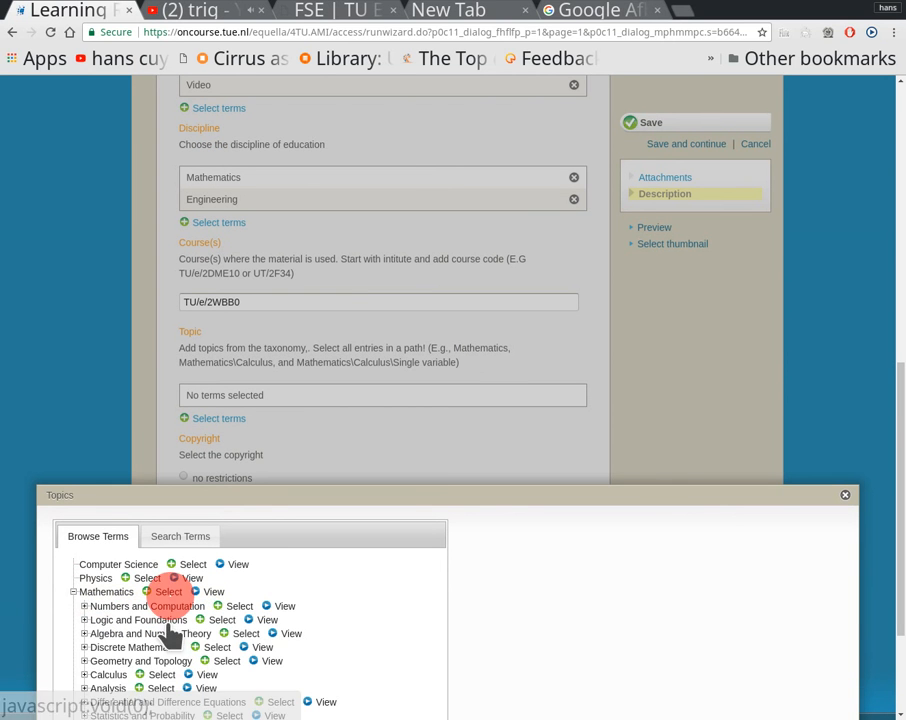
Step: Add the topic terms Mathematics\Calculus and Mathematics\Calculus\Single Variable, and confirm the topic selection
scroll(175, 600, down, 2)
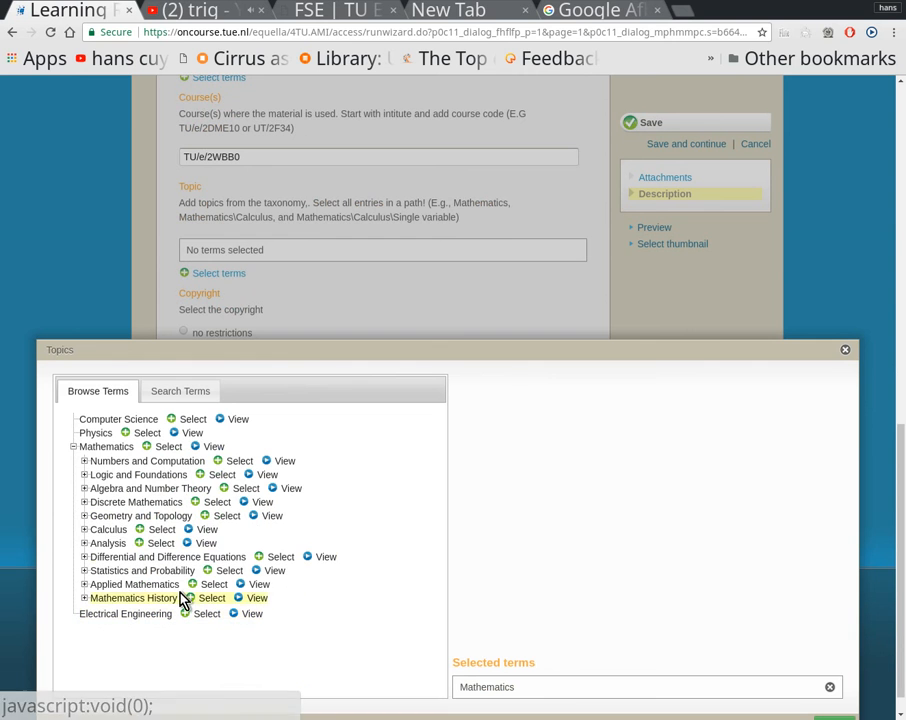
click(162, 530)
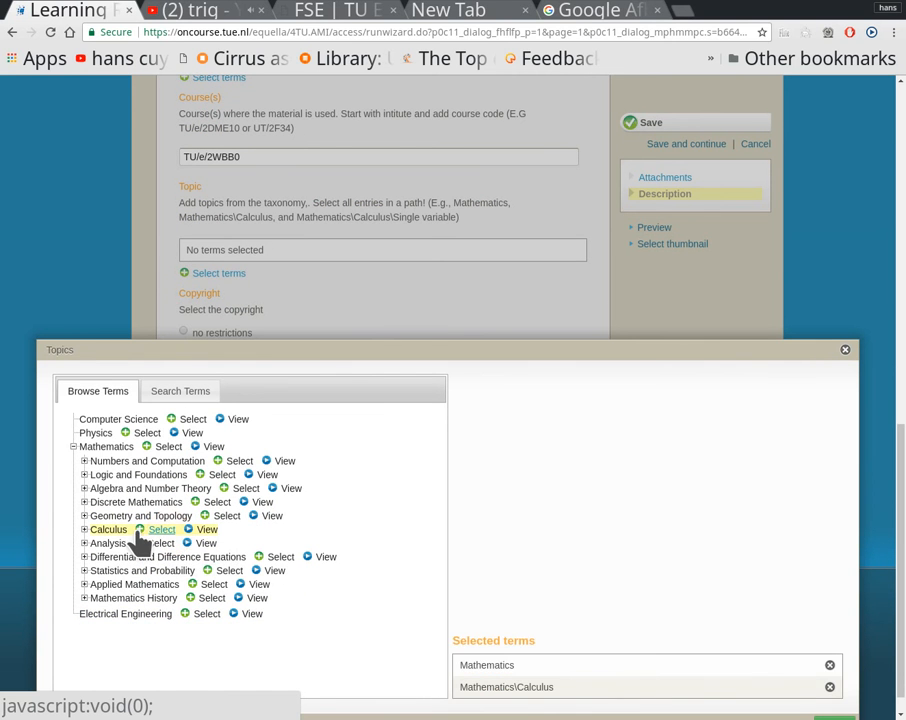
click(139, 531)
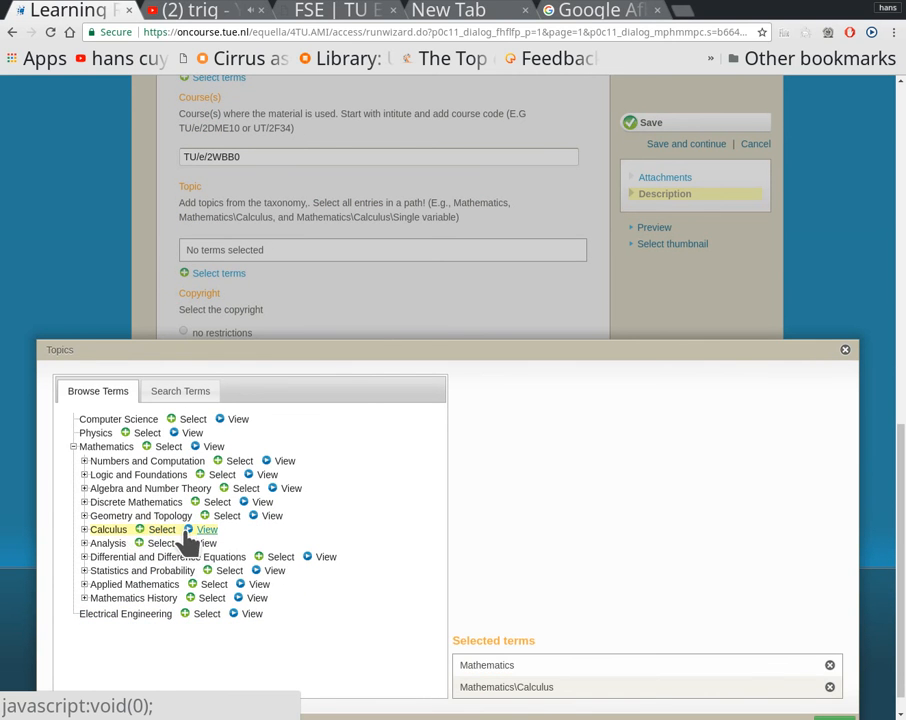
click(84, 530)
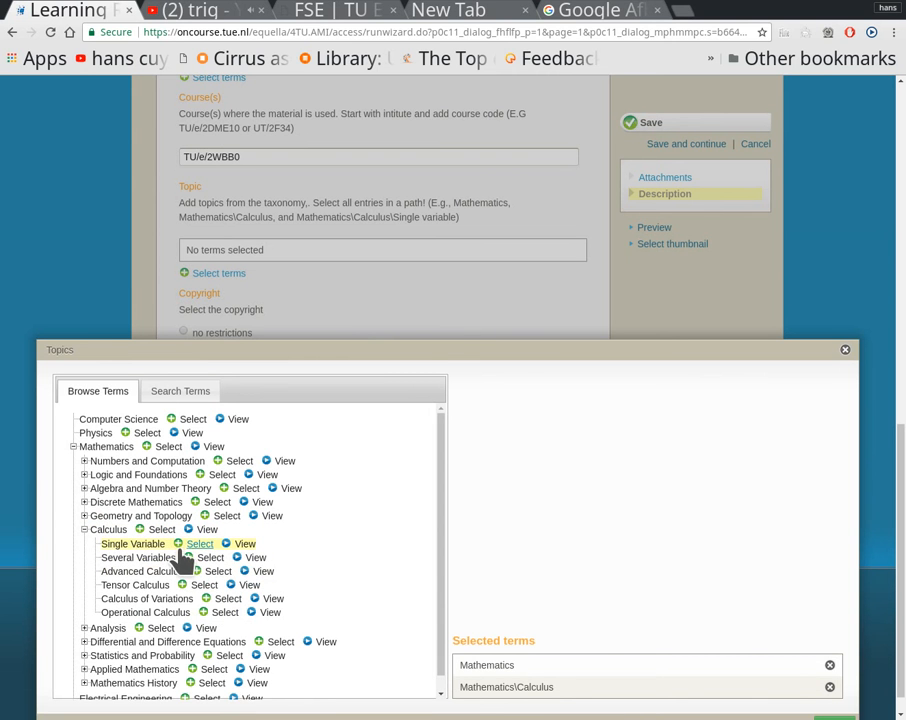
click(186, 546)
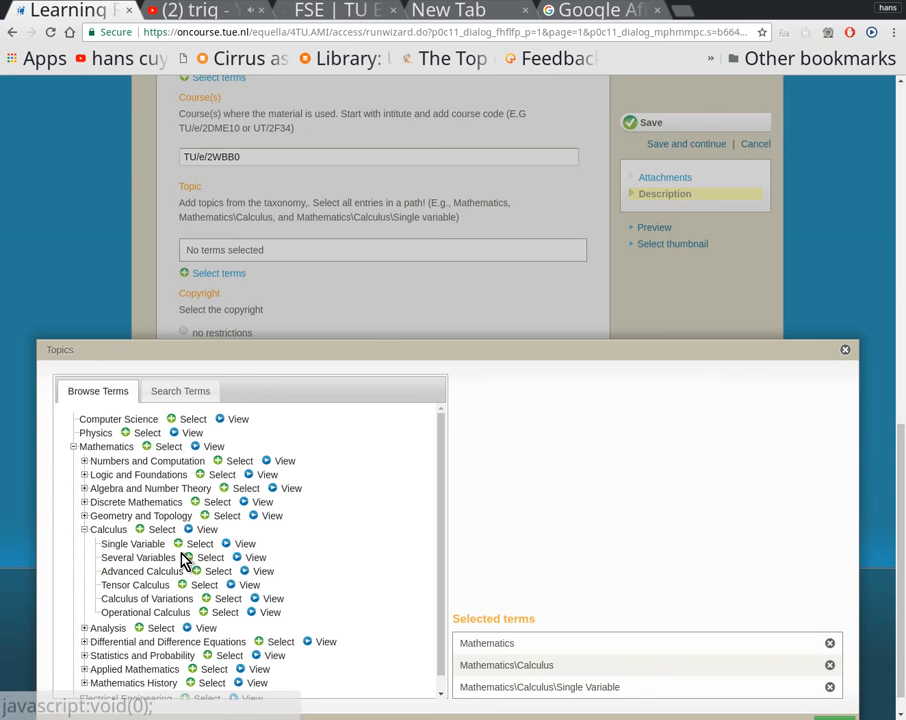
scroll(580, 655, down, 2)
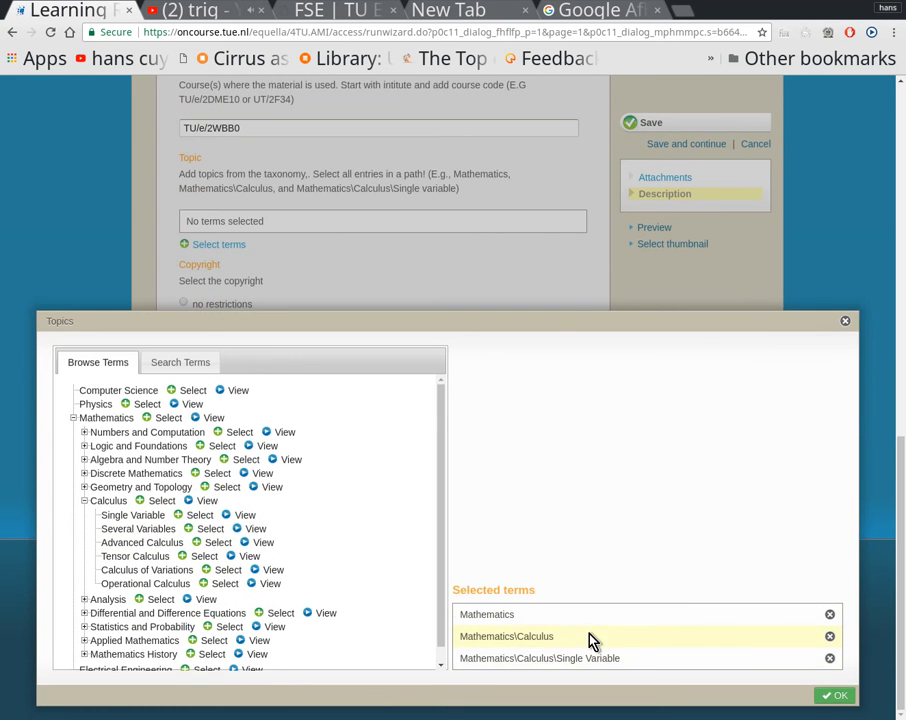
click(866, 695)
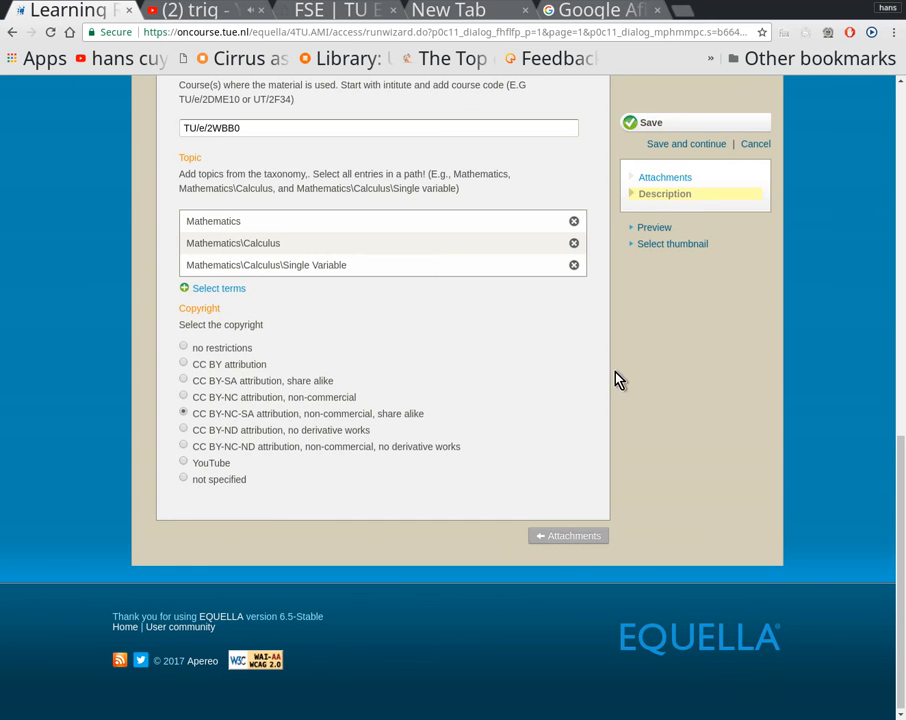
click(634, 123)
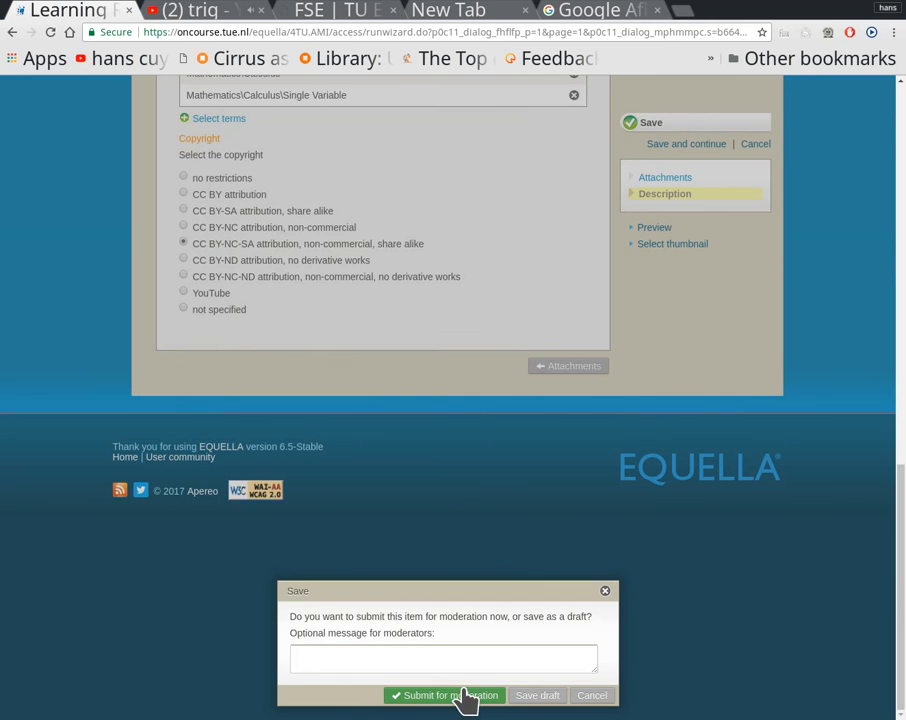
click(463, 696)
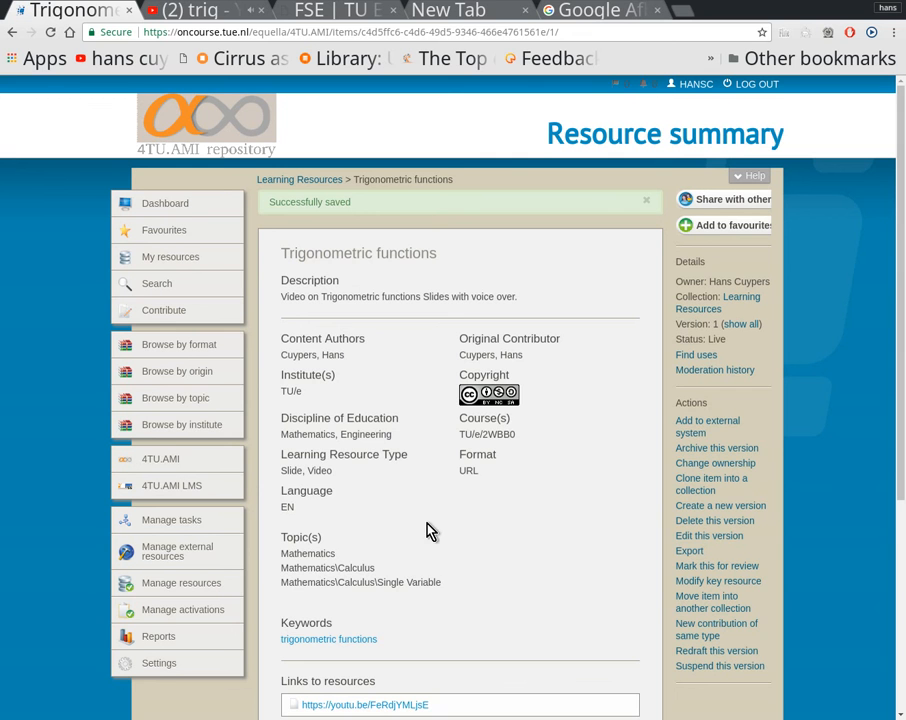
scroll(407, 493, down, 2)
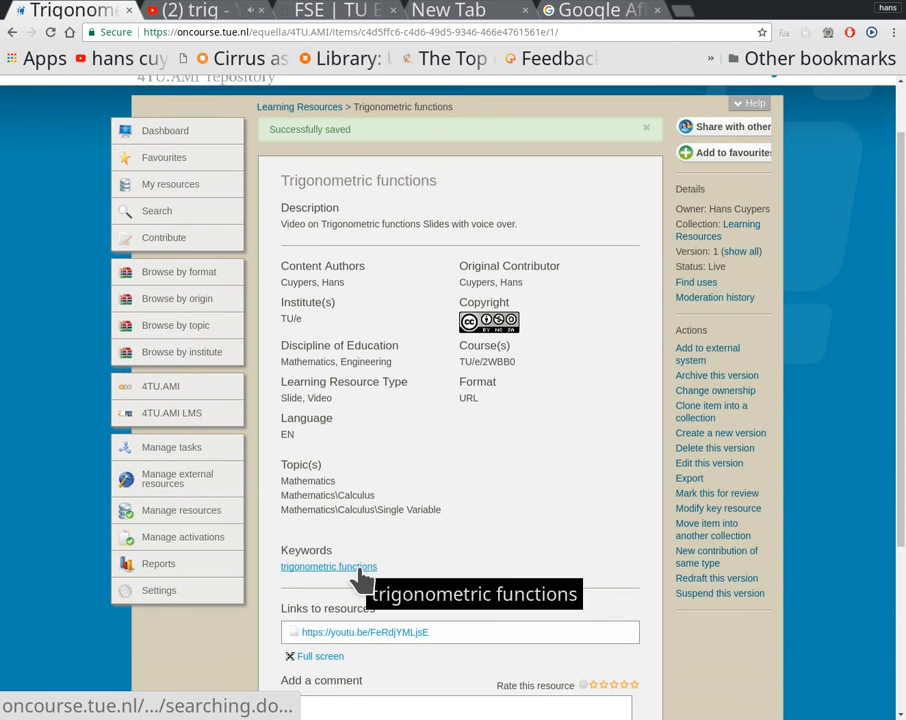
click(385, 635)
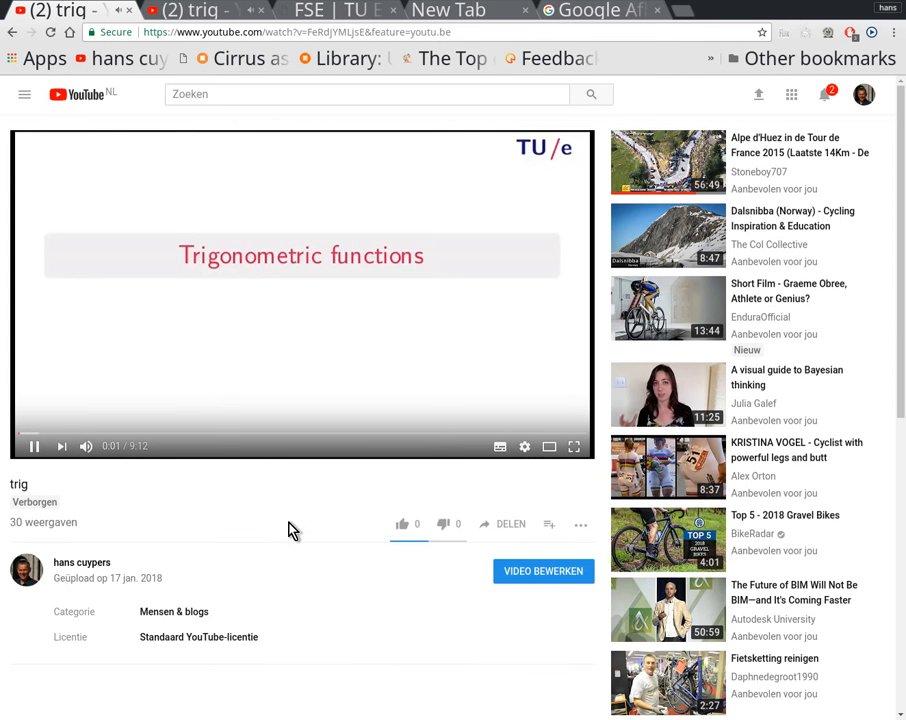
click(12, 33)
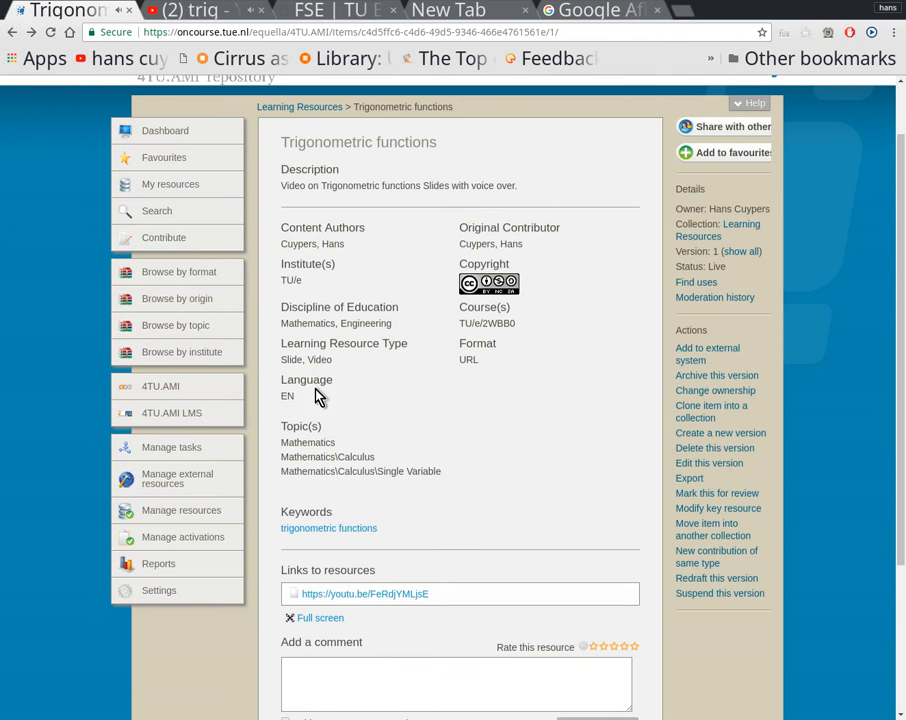
Step: Go to the repository search and replace the old query with a search for "trigononometric"
click(168, 214)
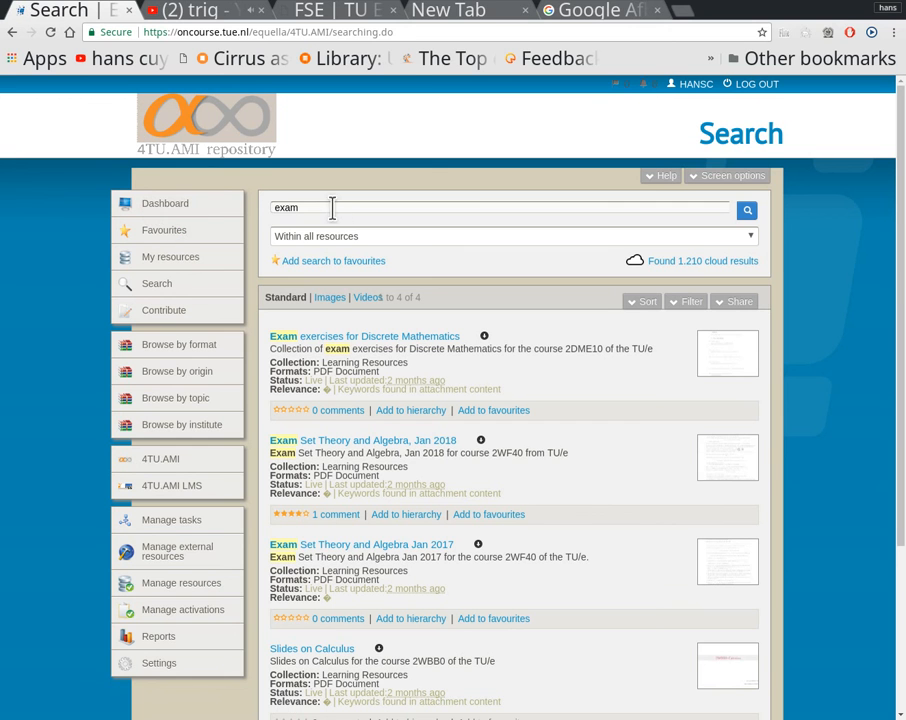
click(329, 208)
key(BackSpace)
key(BackSpace)
key(BackSpace)
text(trigononometric)
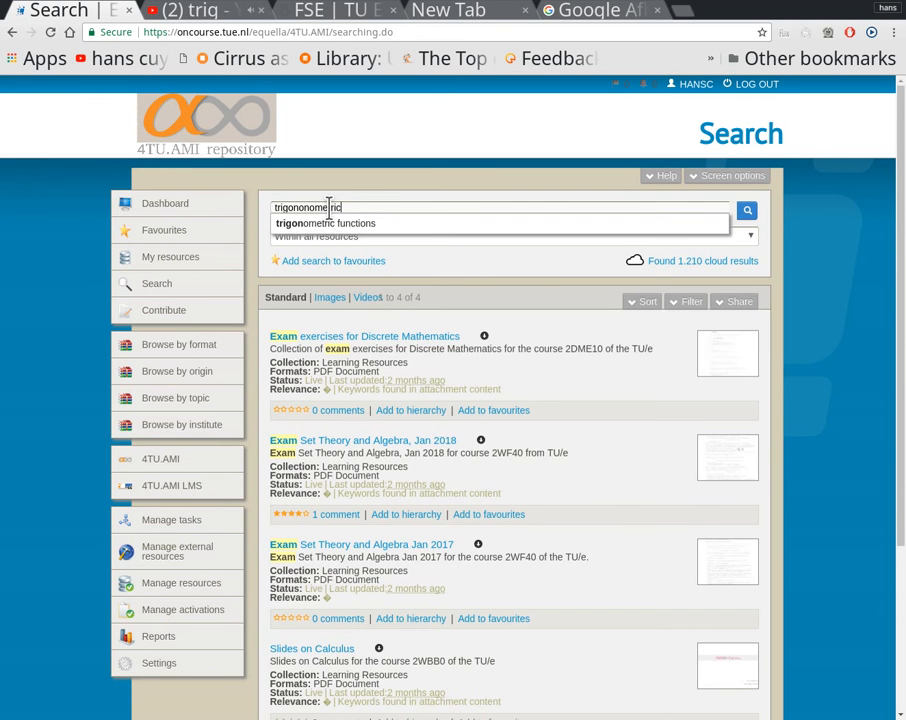
key(Return)
click(329, 207)
text(tric)
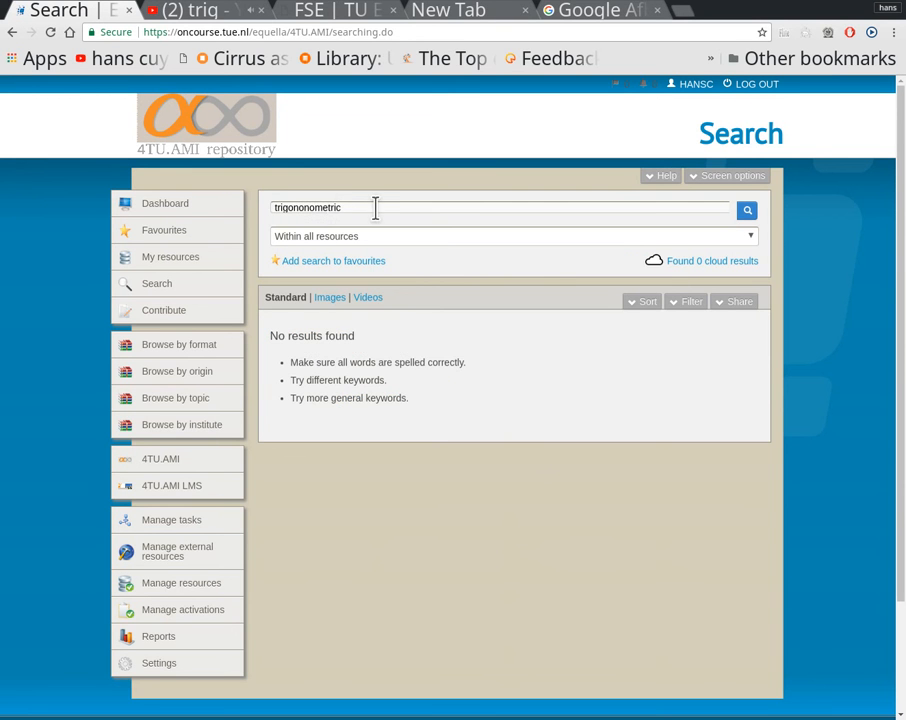
Step: Correct the search term to "trigonometric", rerun the search, and open the "Trigonometric functions" resource
click(370, 206)
key(BackSpace)
key(BackSpace)
key(BackSpace)
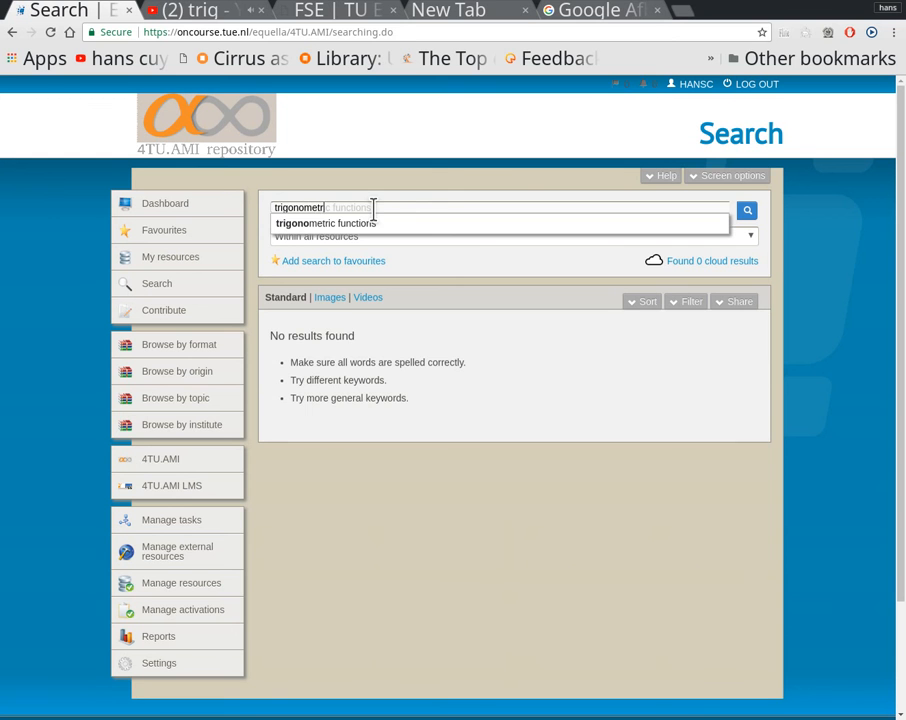
key(Return)
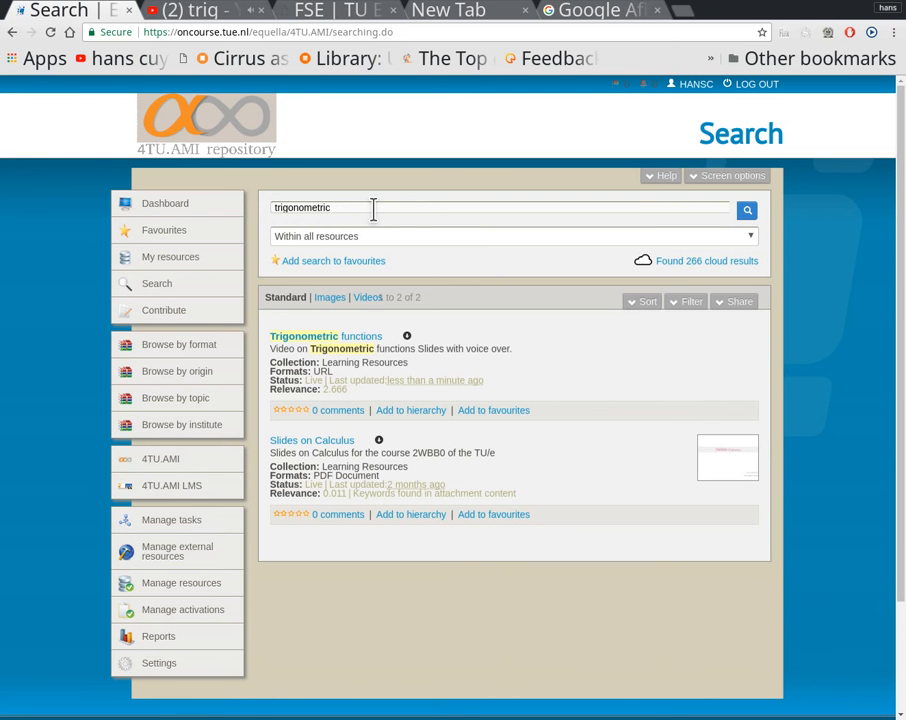
click(375, 345)
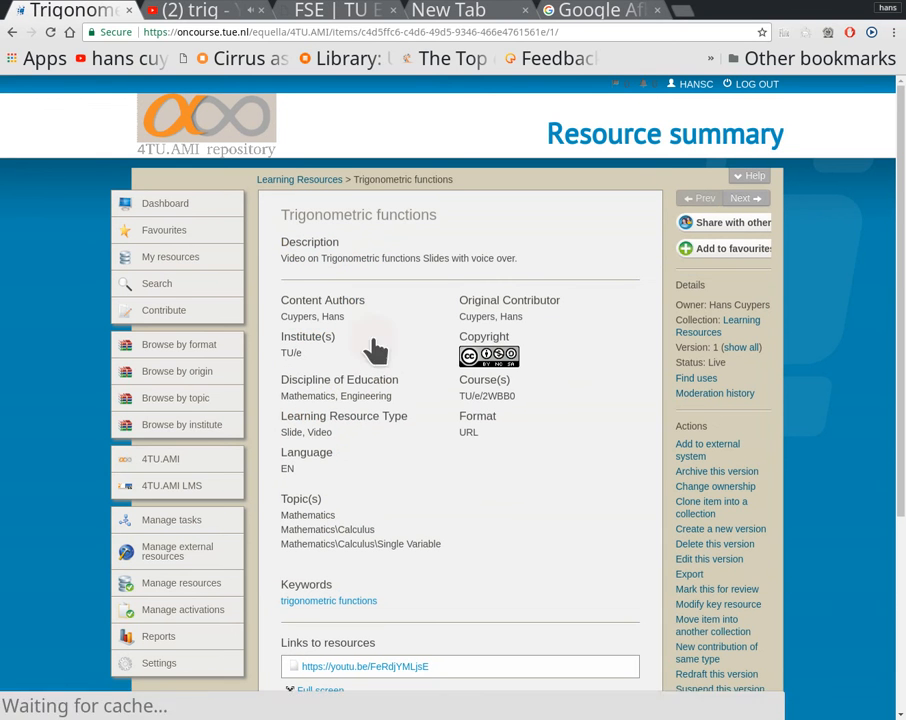